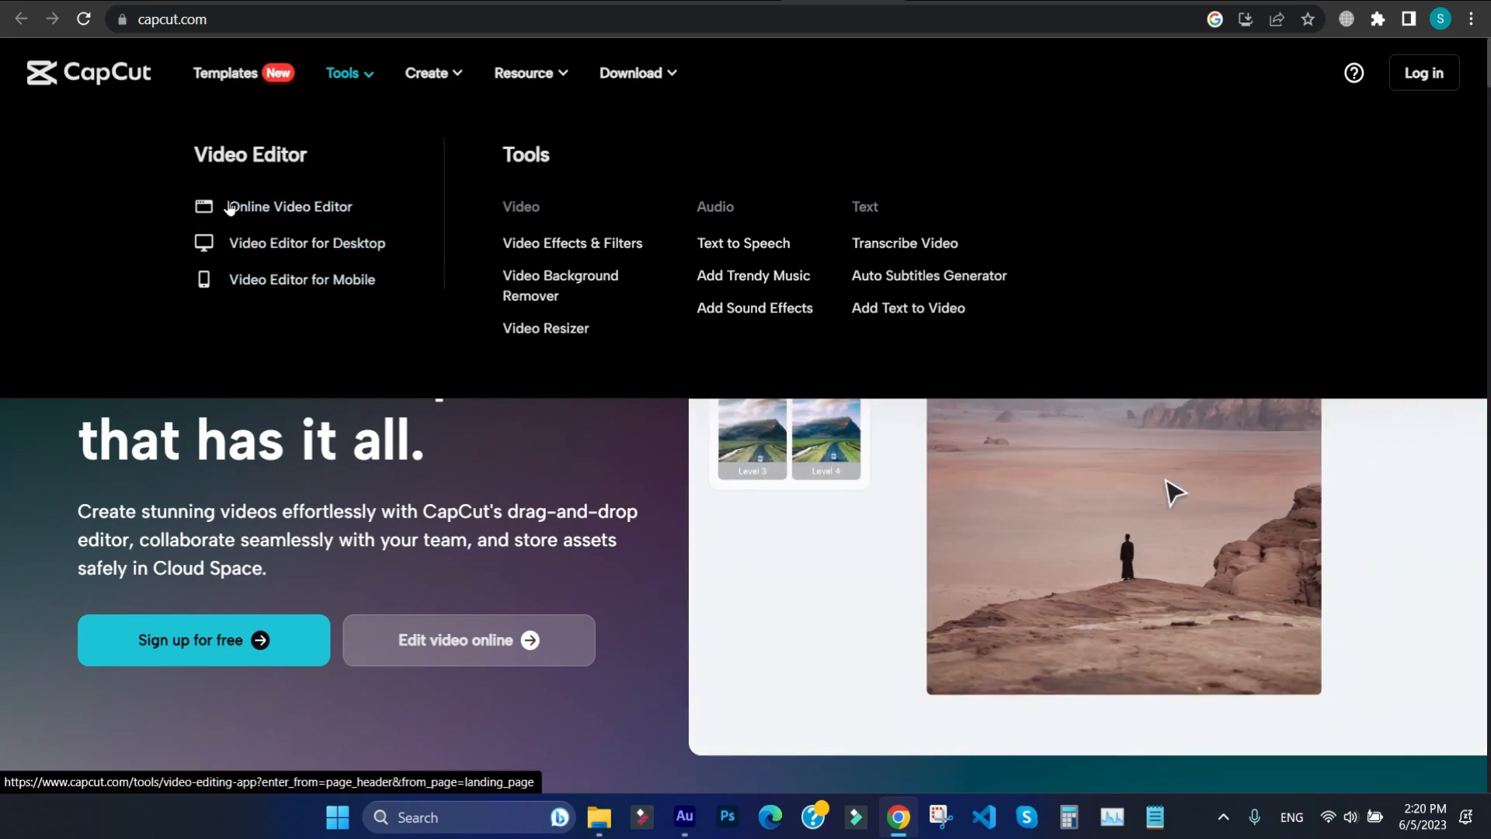
Go to the Online Video Editor page from the CapCut homepage's Tools menu.
scroll(271, 207, up, 5)
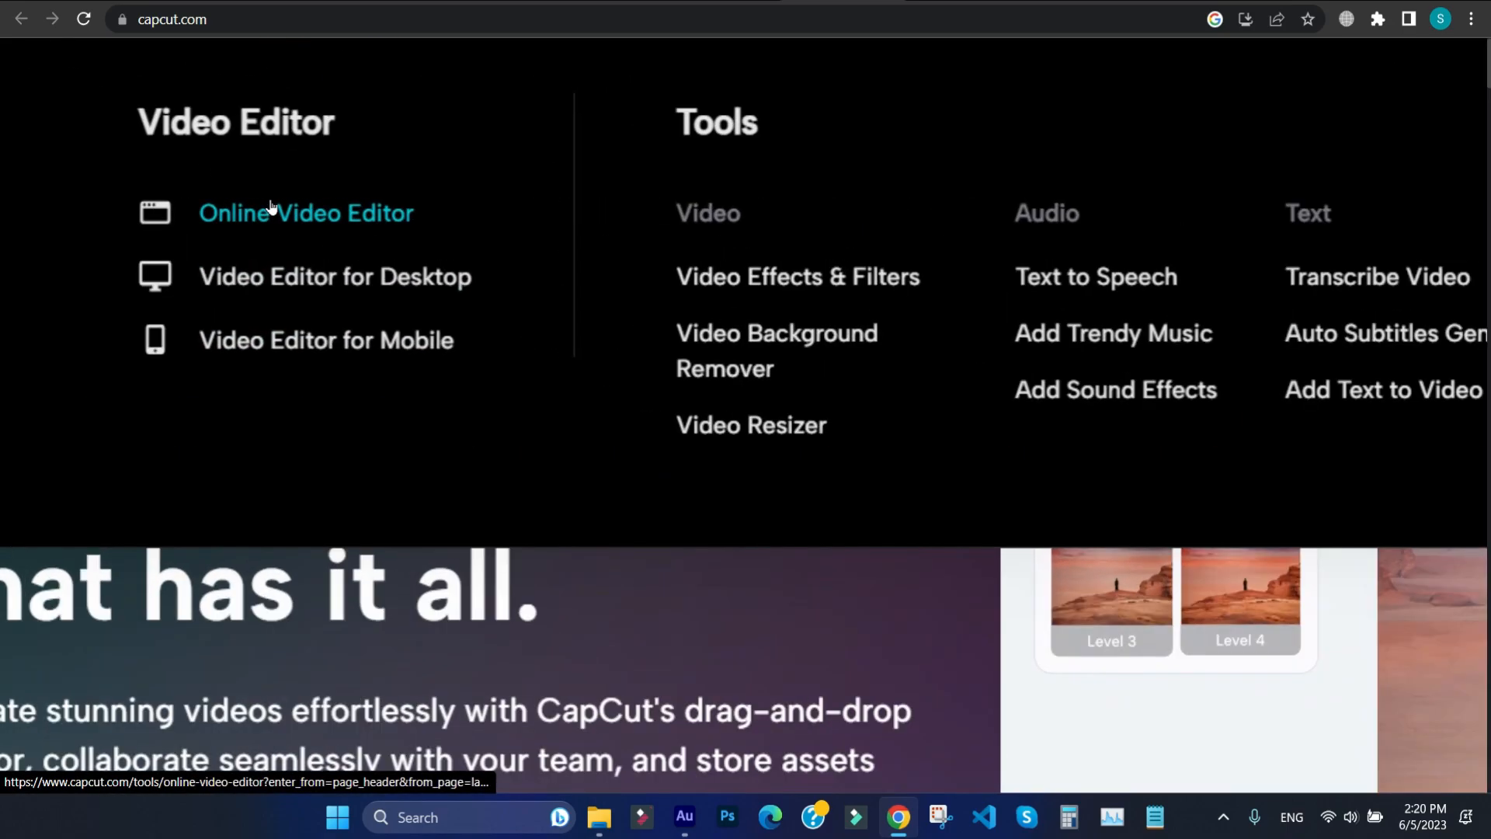
scroll(271, 208, down, 2)
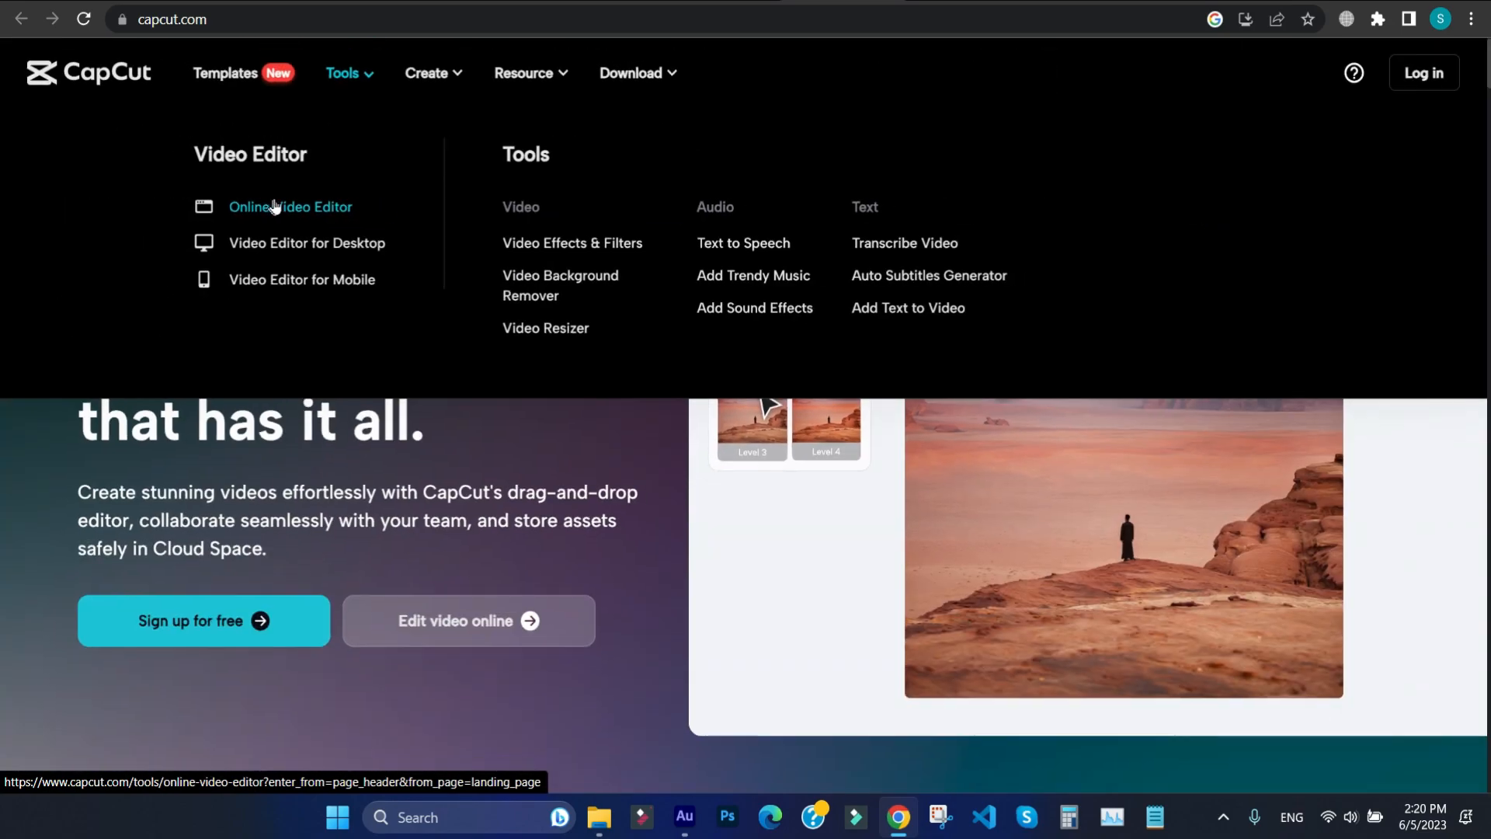
click(320, 206)
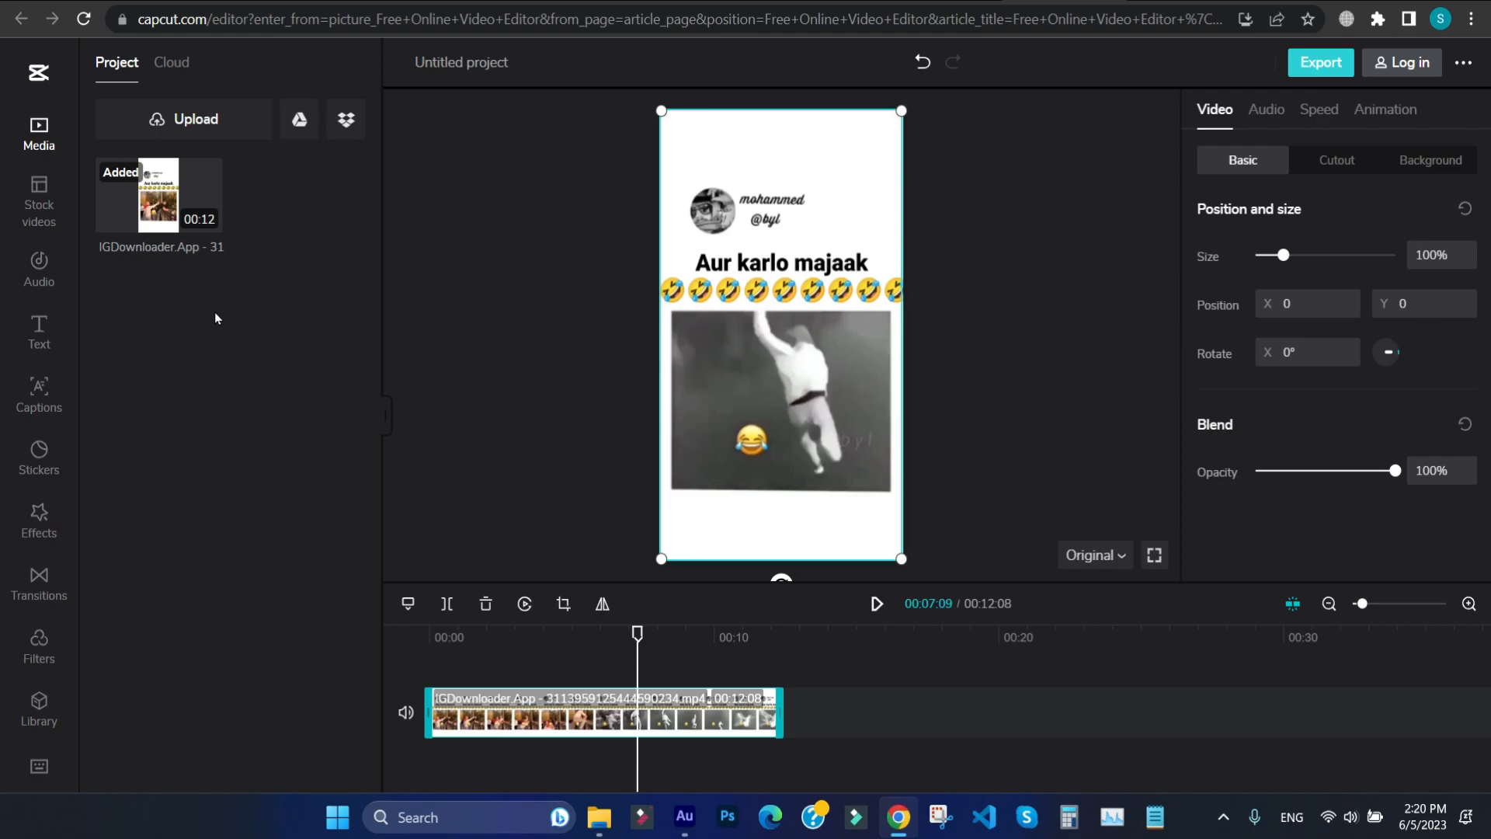
click(729, 354)
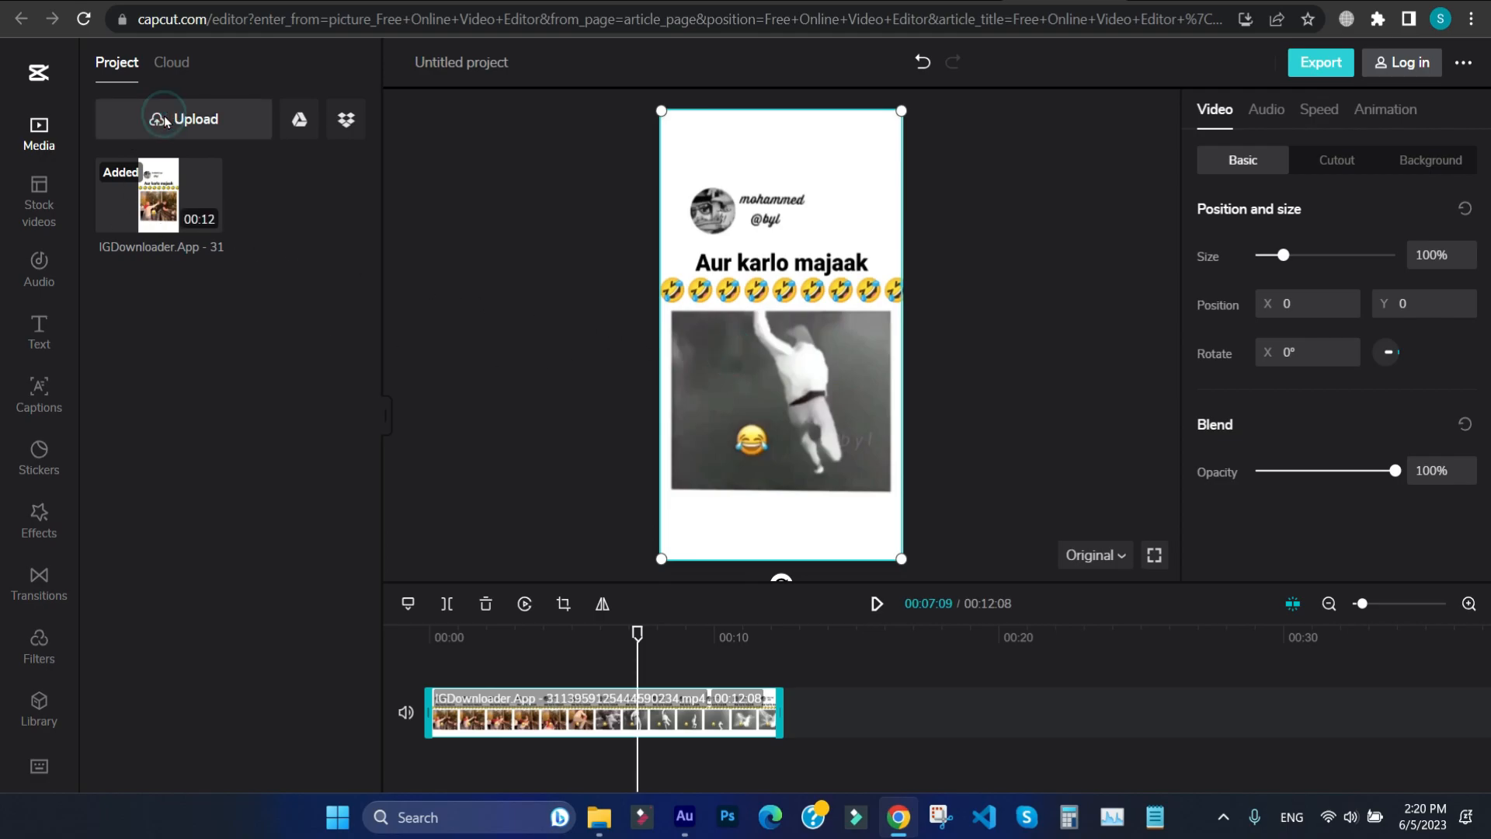
click(165, 122)
click(768, 318)
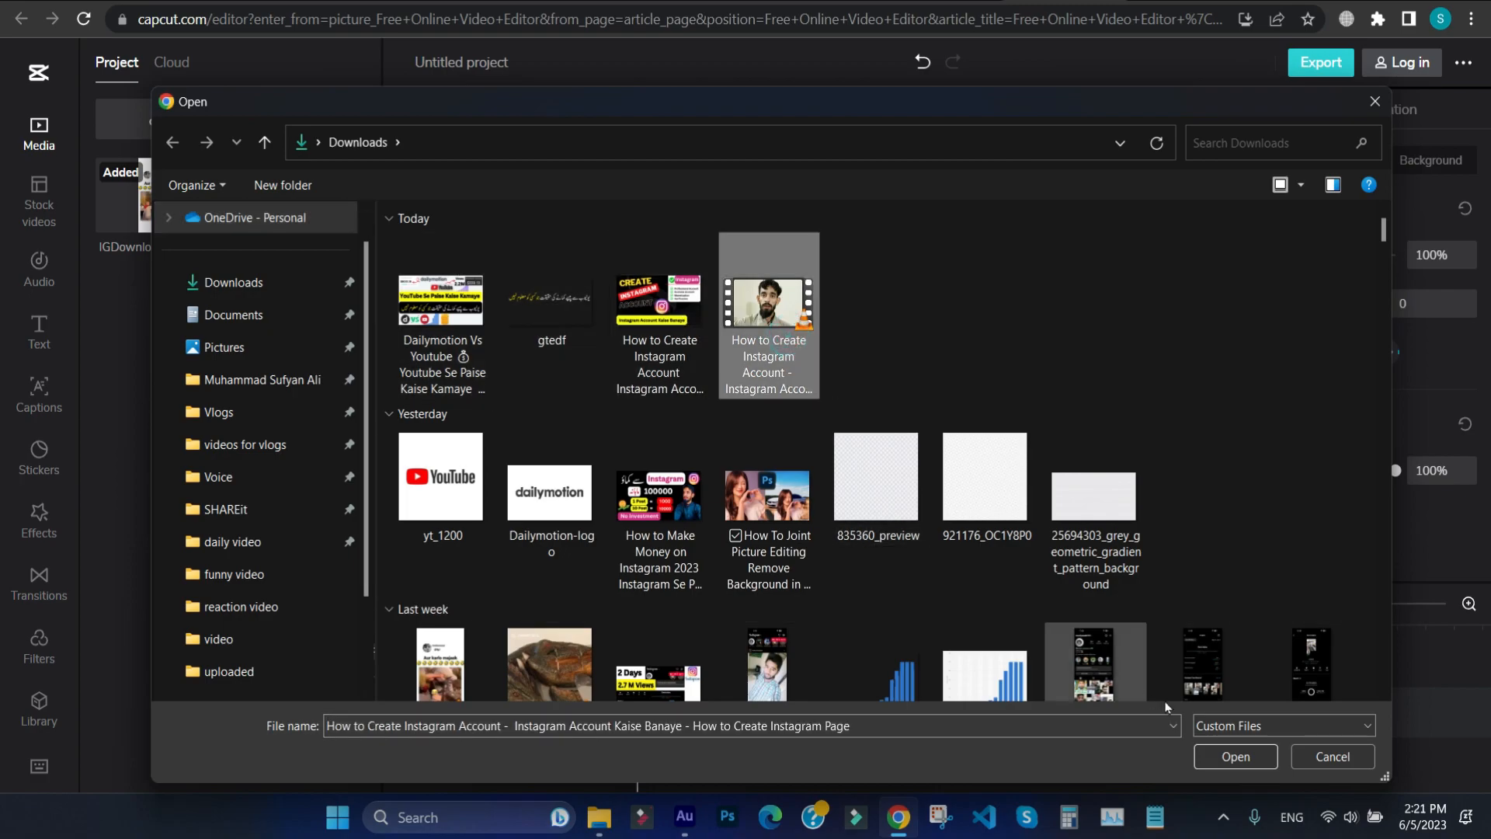
click(1307, 761)
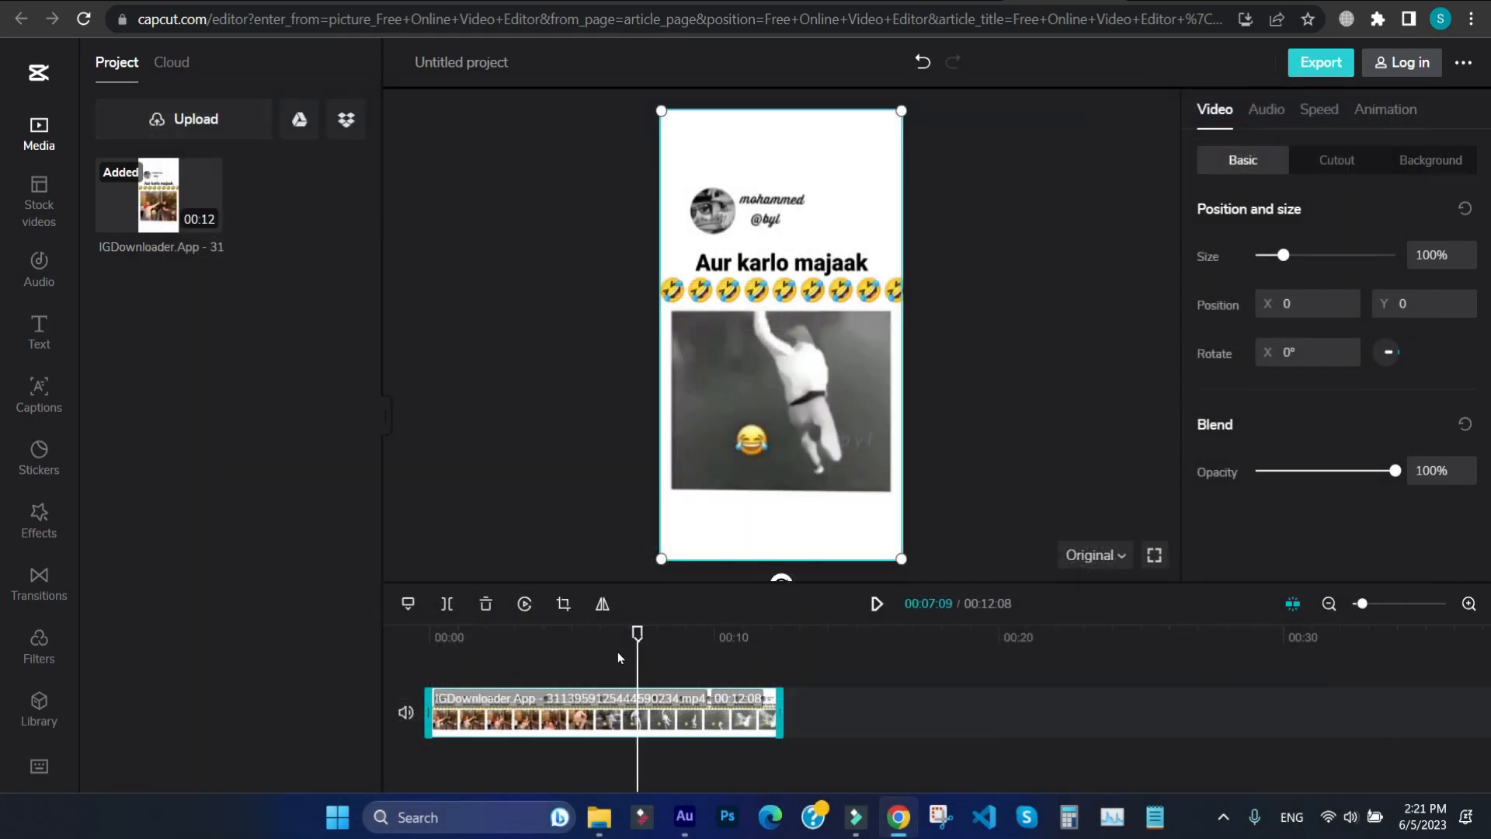
mouse_move(662, 730)
mouse_down()
mouse_move(688, 745)
mouse_move(663, 738)
mouse_up()
Start the CapCut for Windows desktop app download, then cancel it.
click(842, 3)
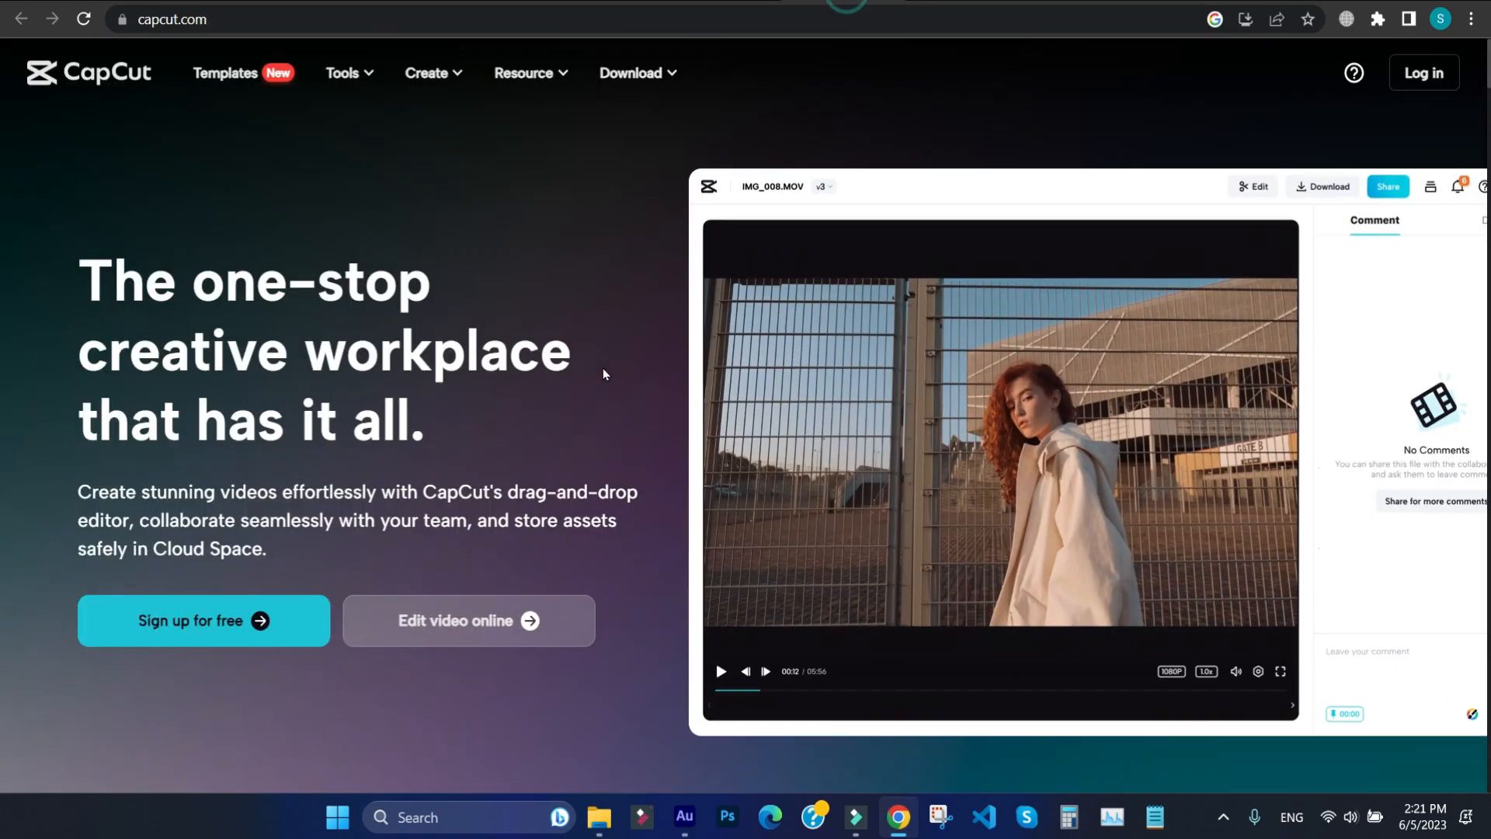
mouse_move(670, 79)
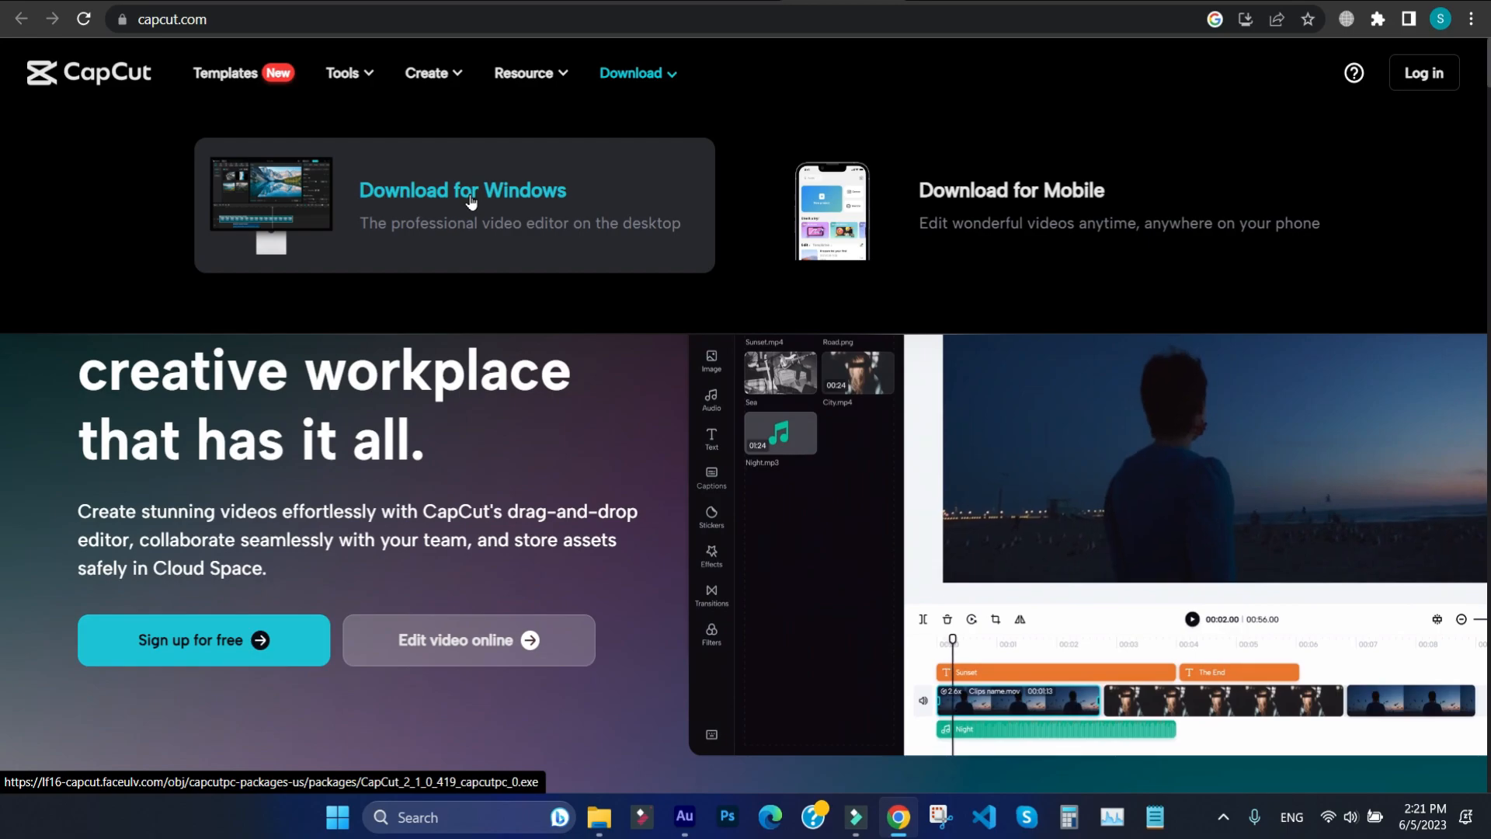
click(471, 200)
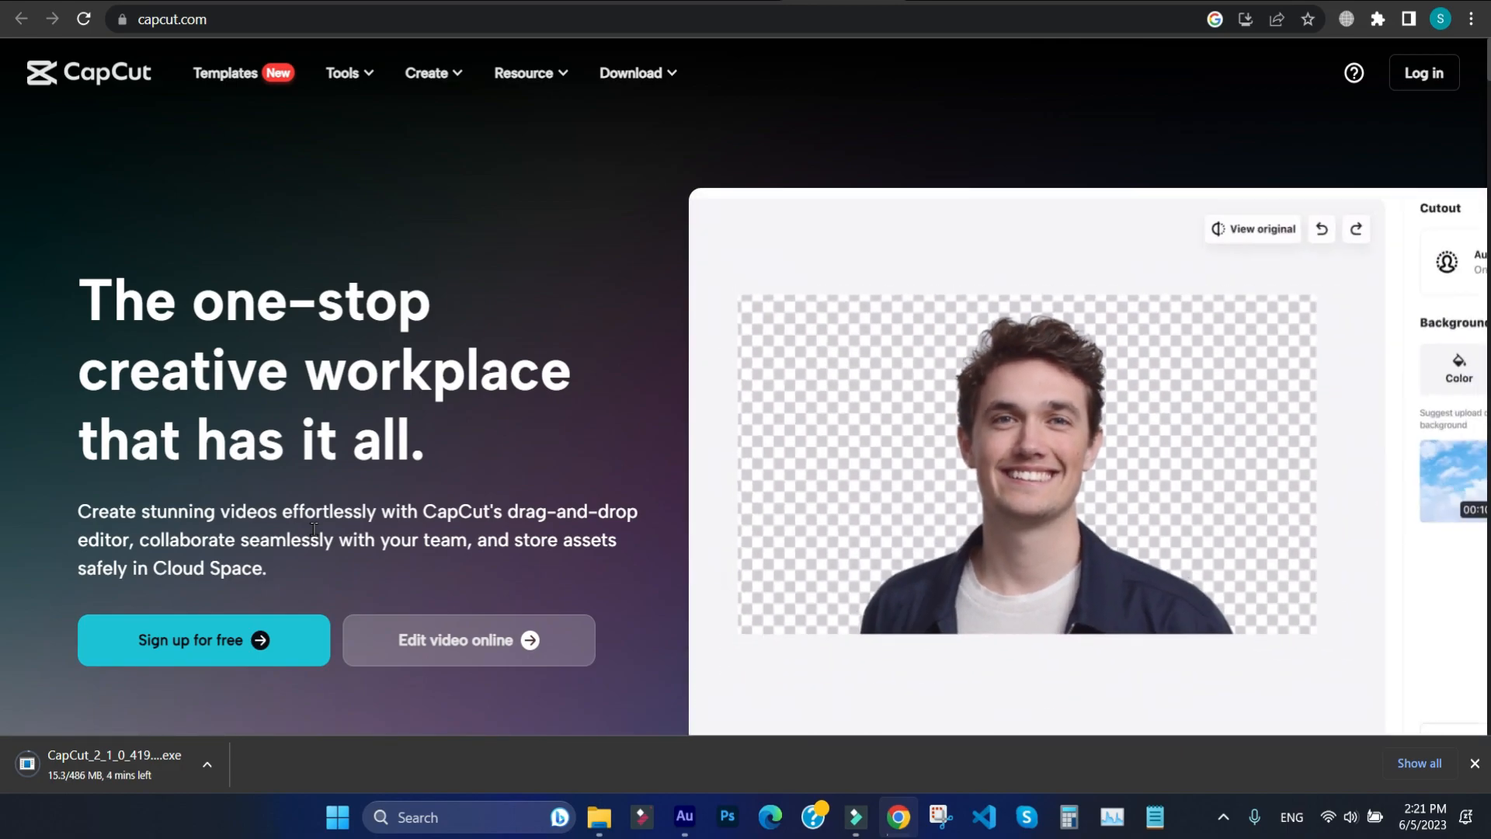
click(207, 770)
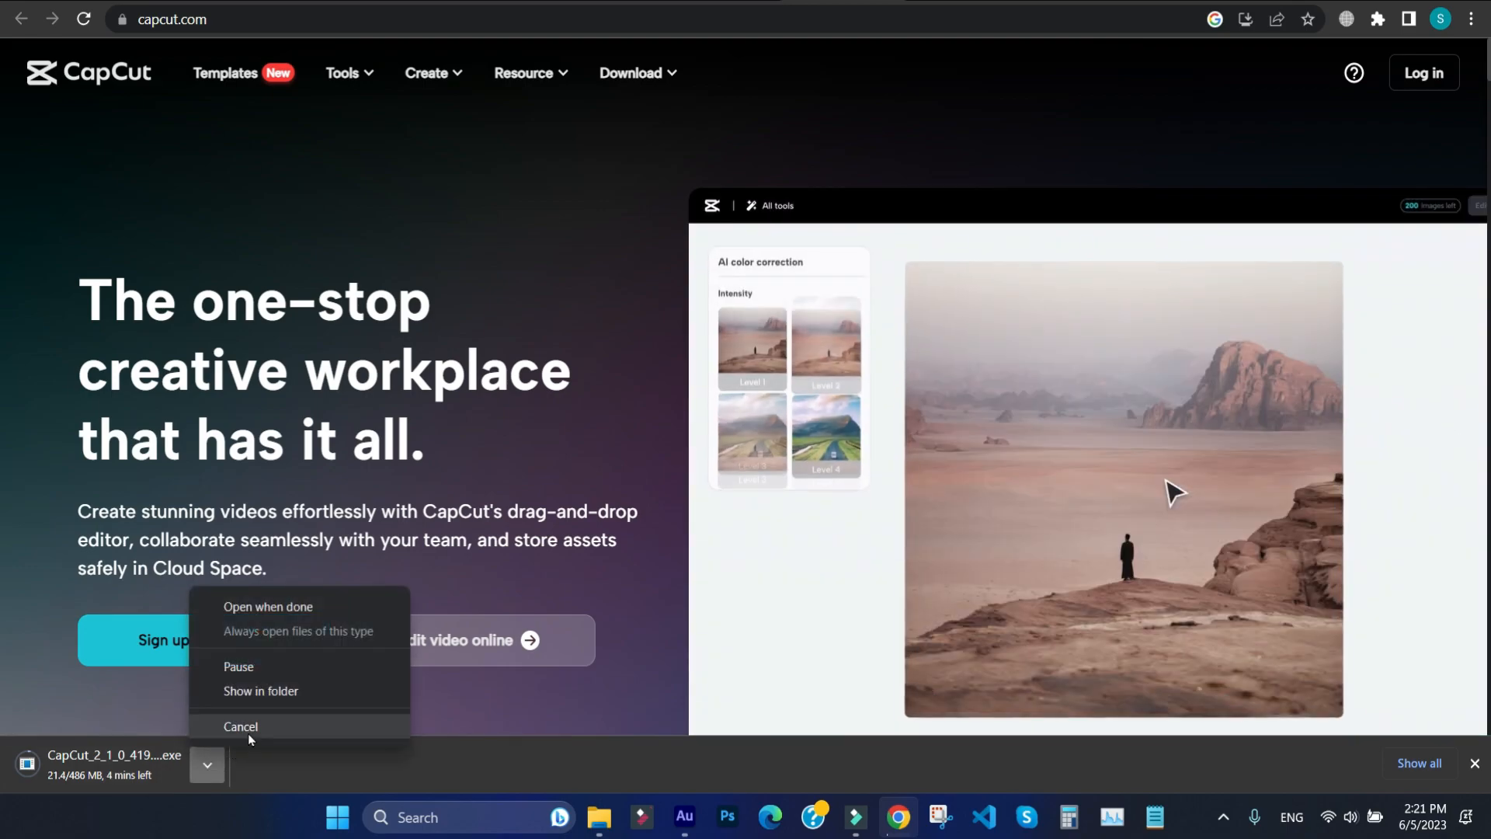
click(249, 731)
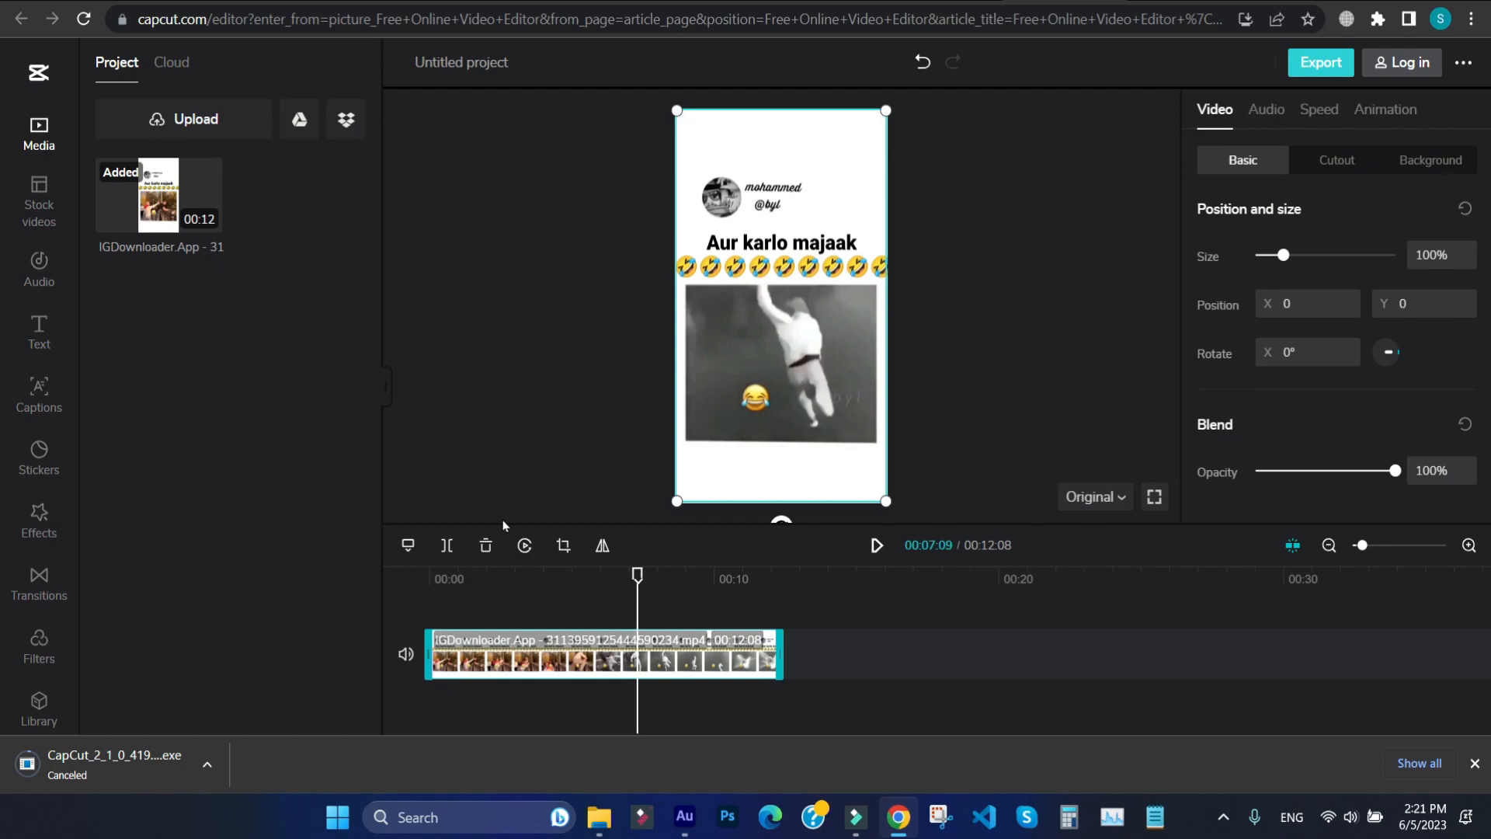
Shift the meme clip to X -12 and split it at two playhead positions.
mouse_move(767, 389)
mouse_down()
mouse_move(807, 426)
mouse_move(765, 396)
mouse_up()
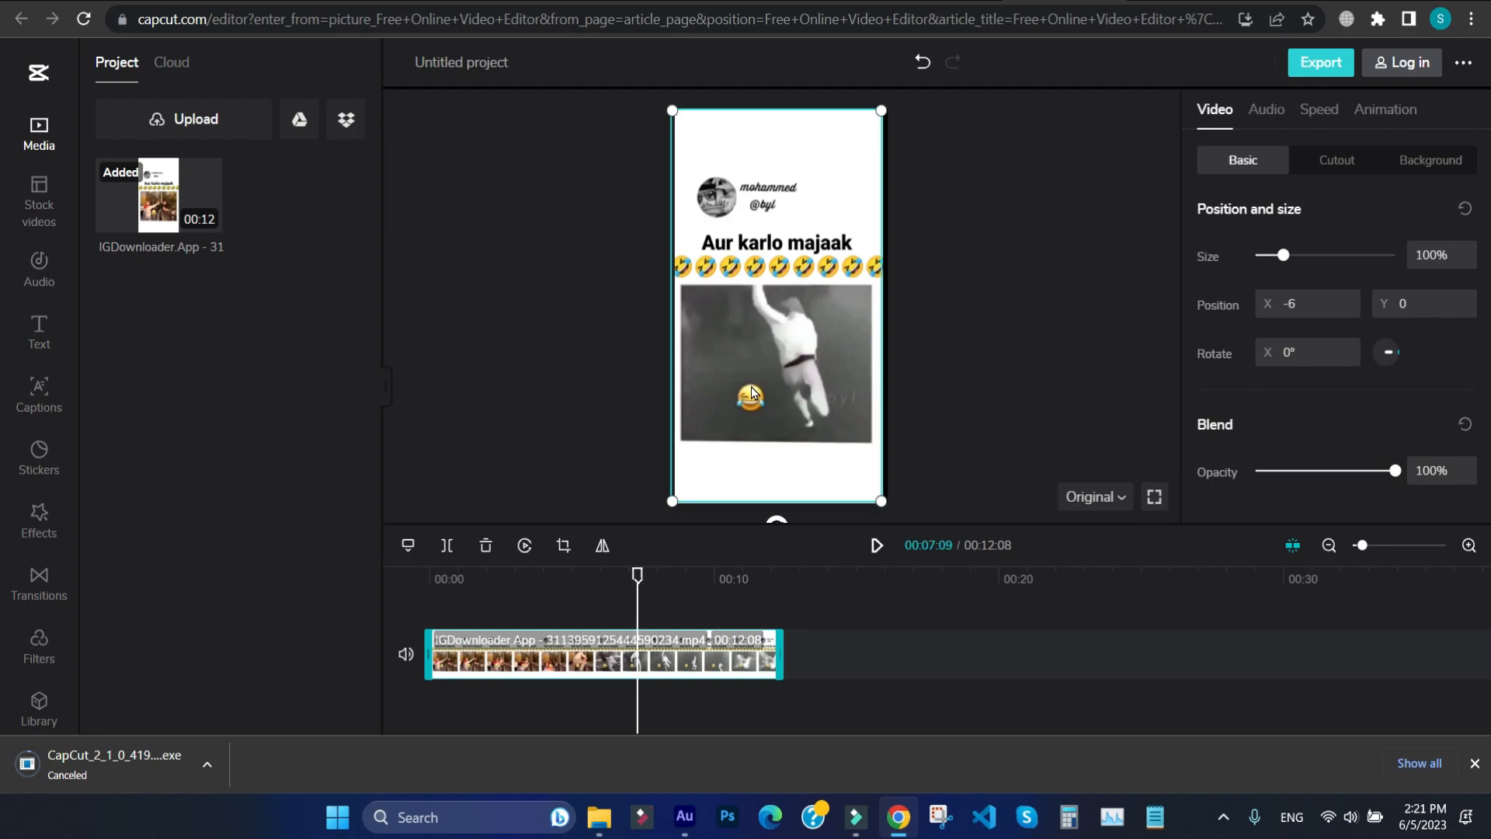
drag(749, 392, 744, 395)
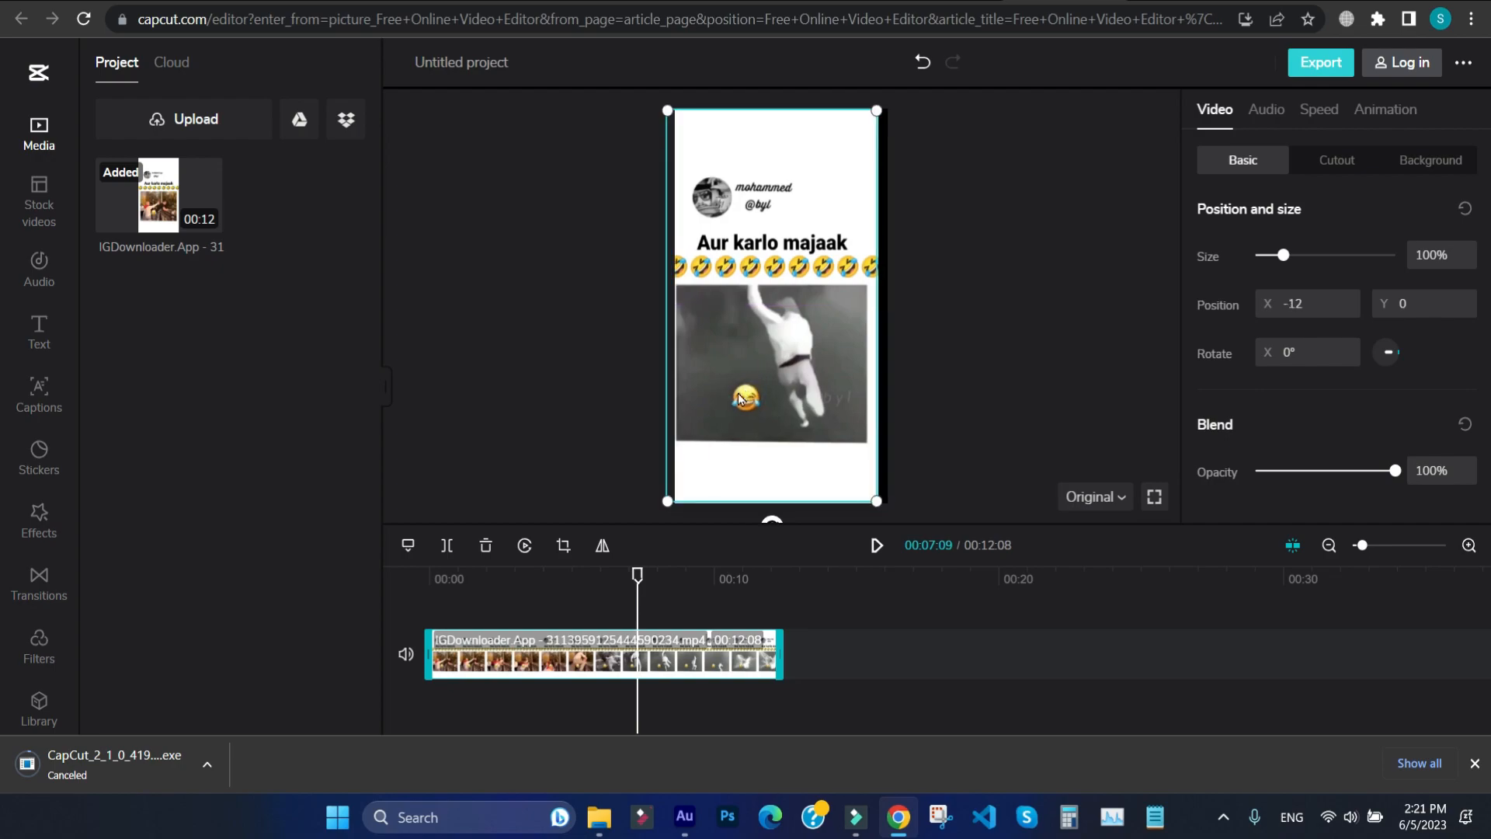
click(638, 656)
drag(641, 589, 596, 589)
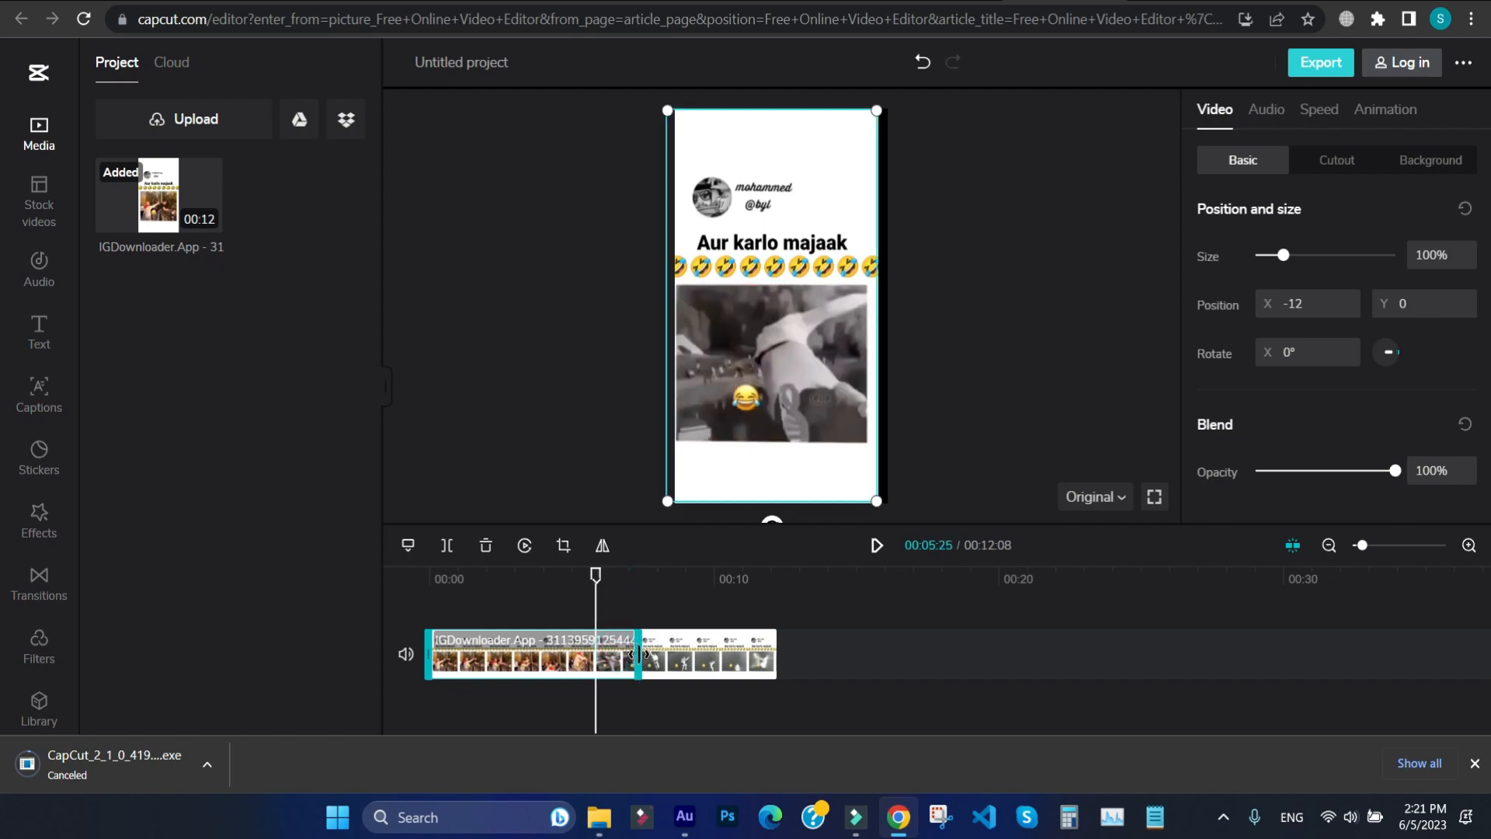
click(596, 656)
Select the right-hand clip piece and move the playhead to 00:10:04.
click(702, 656)
click(708, 580)
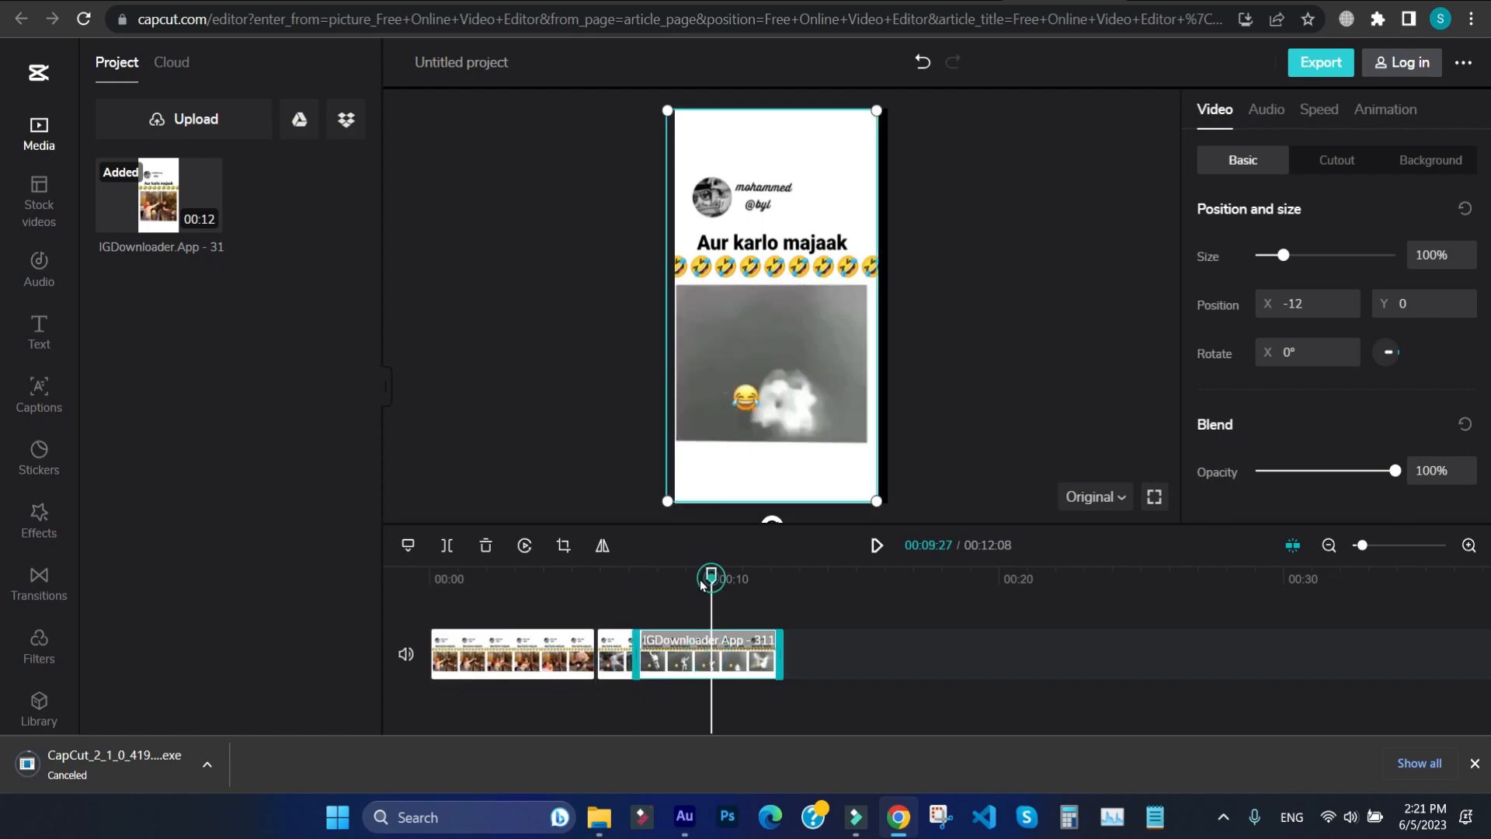
click(719, 576)
click(39, 332)
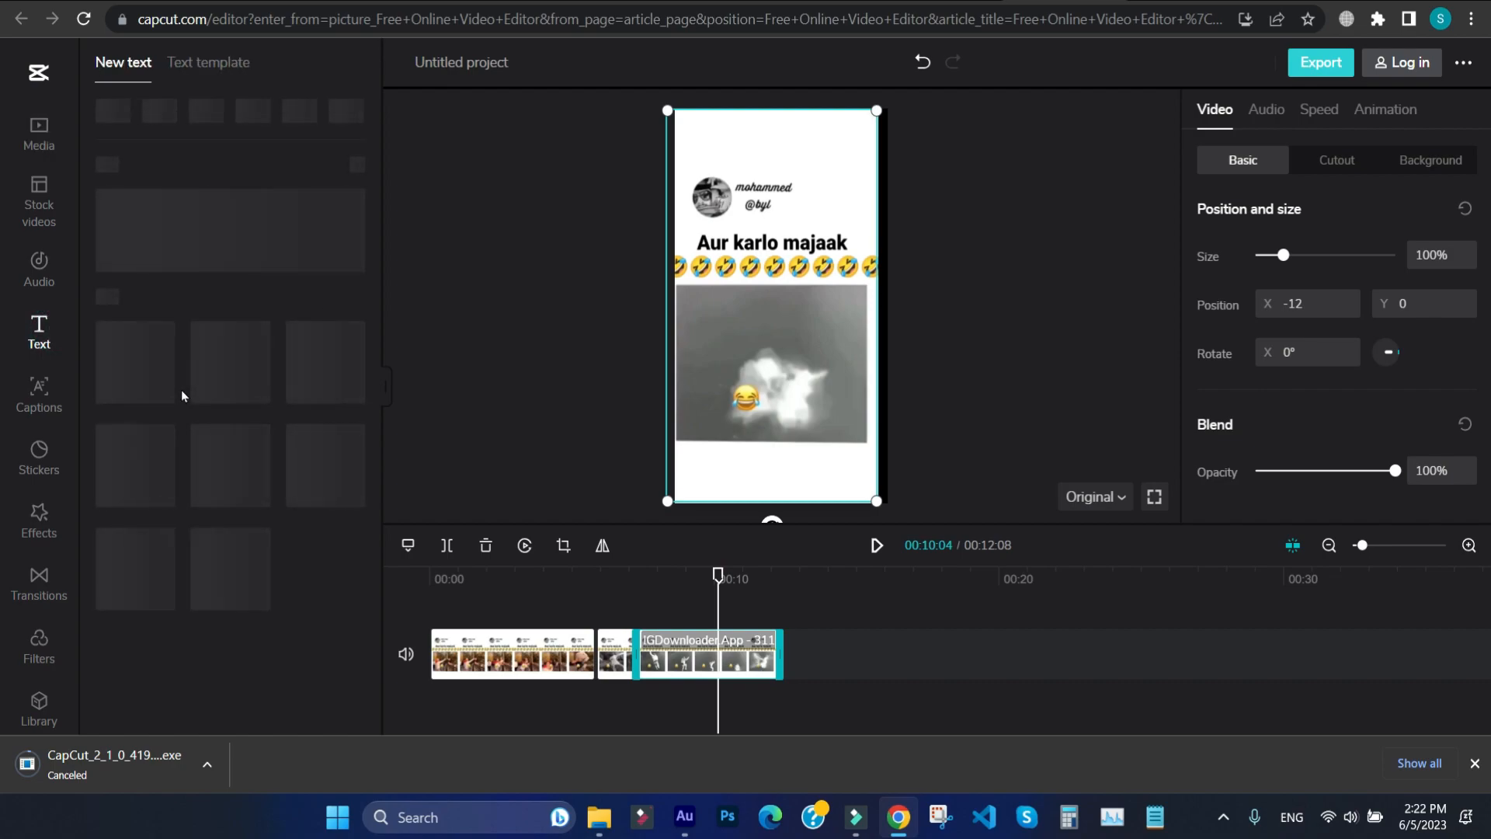
Preview an ART text style, then browse the stock video library.
scroll(216, 465, down, 3)
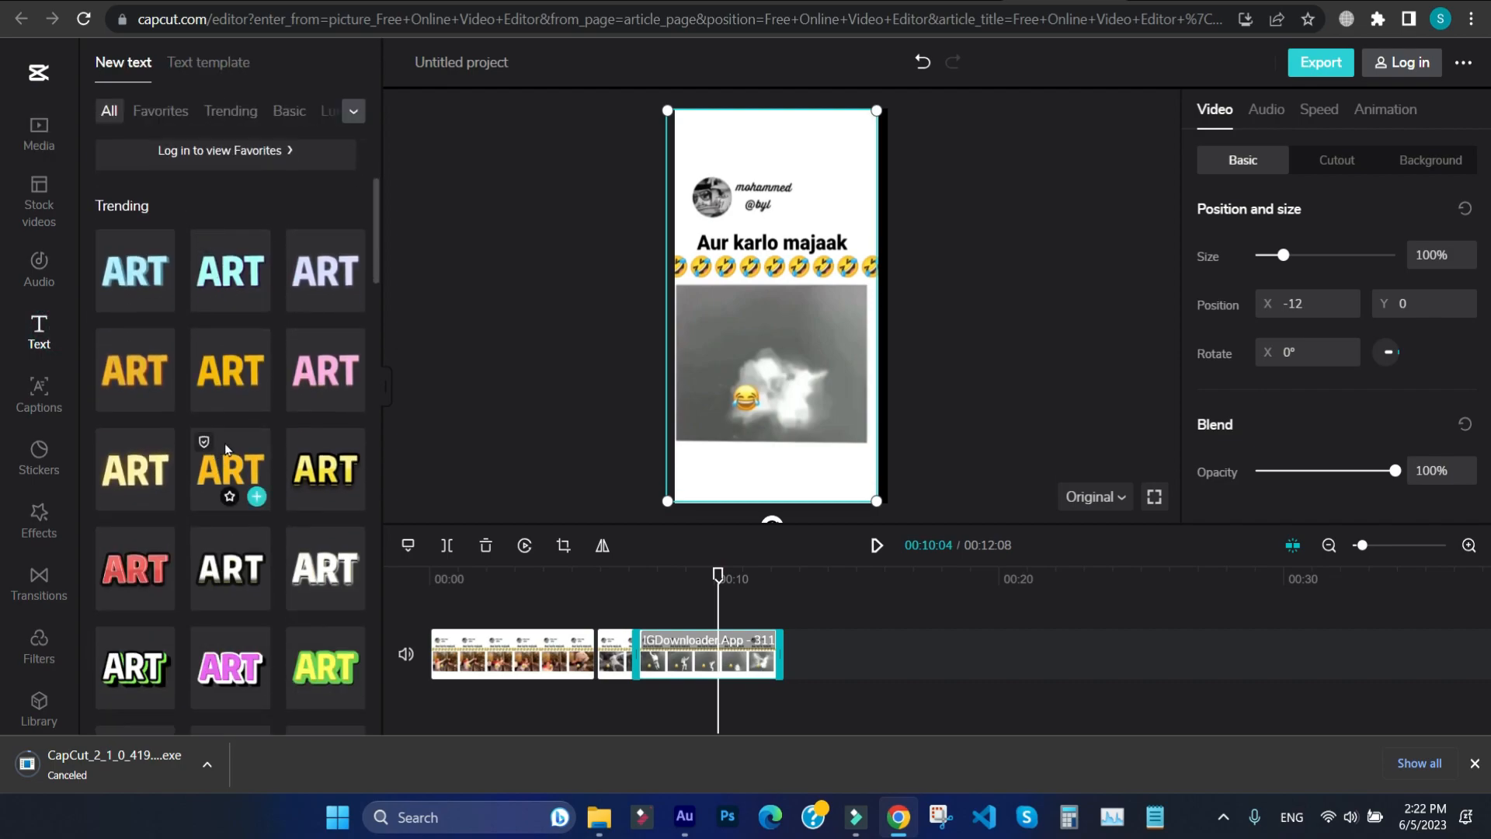
click(225, 468)
click(43, 209)
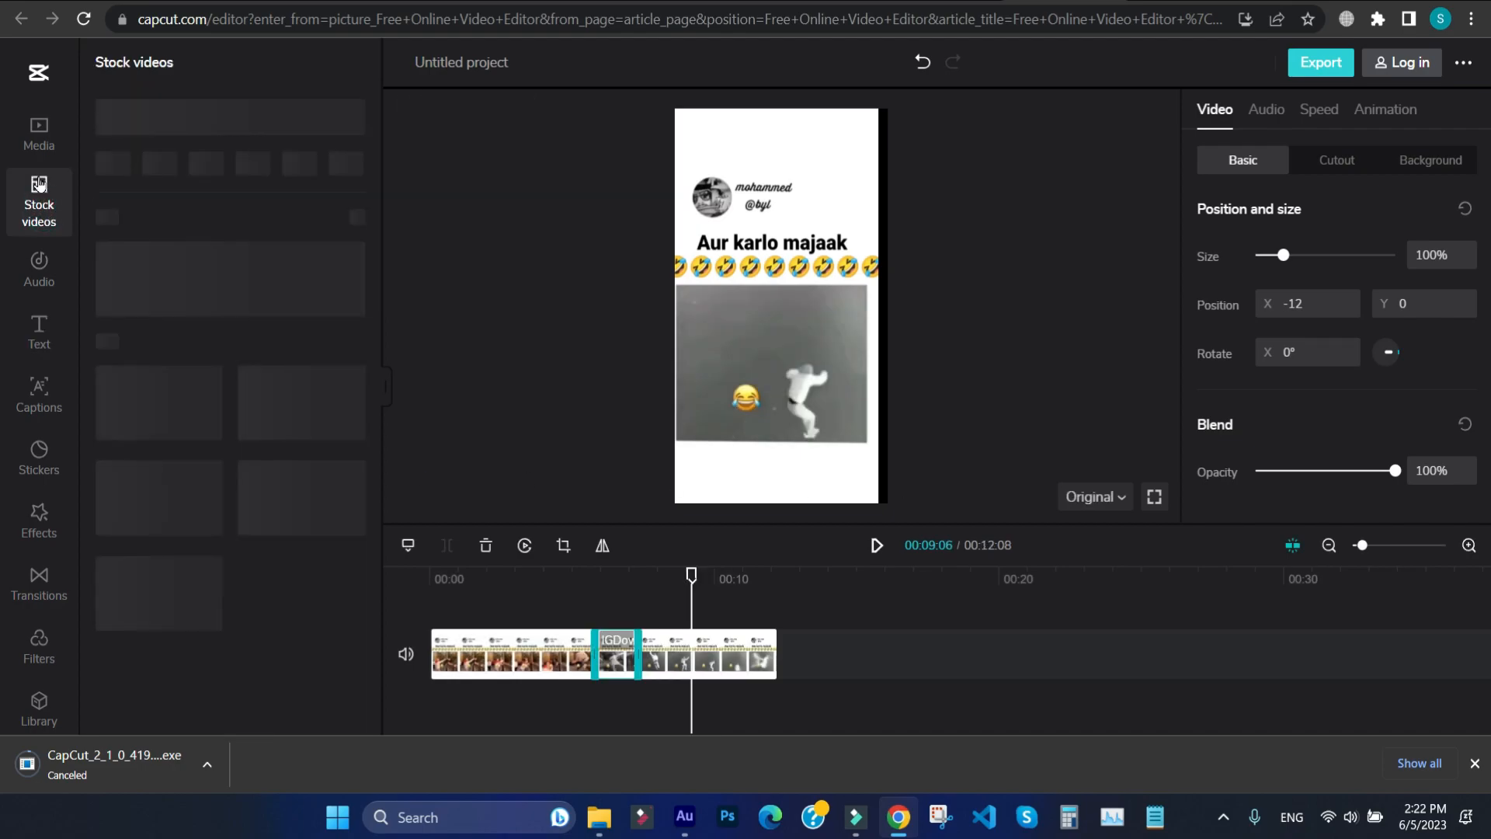
mouse_move(182, 507)
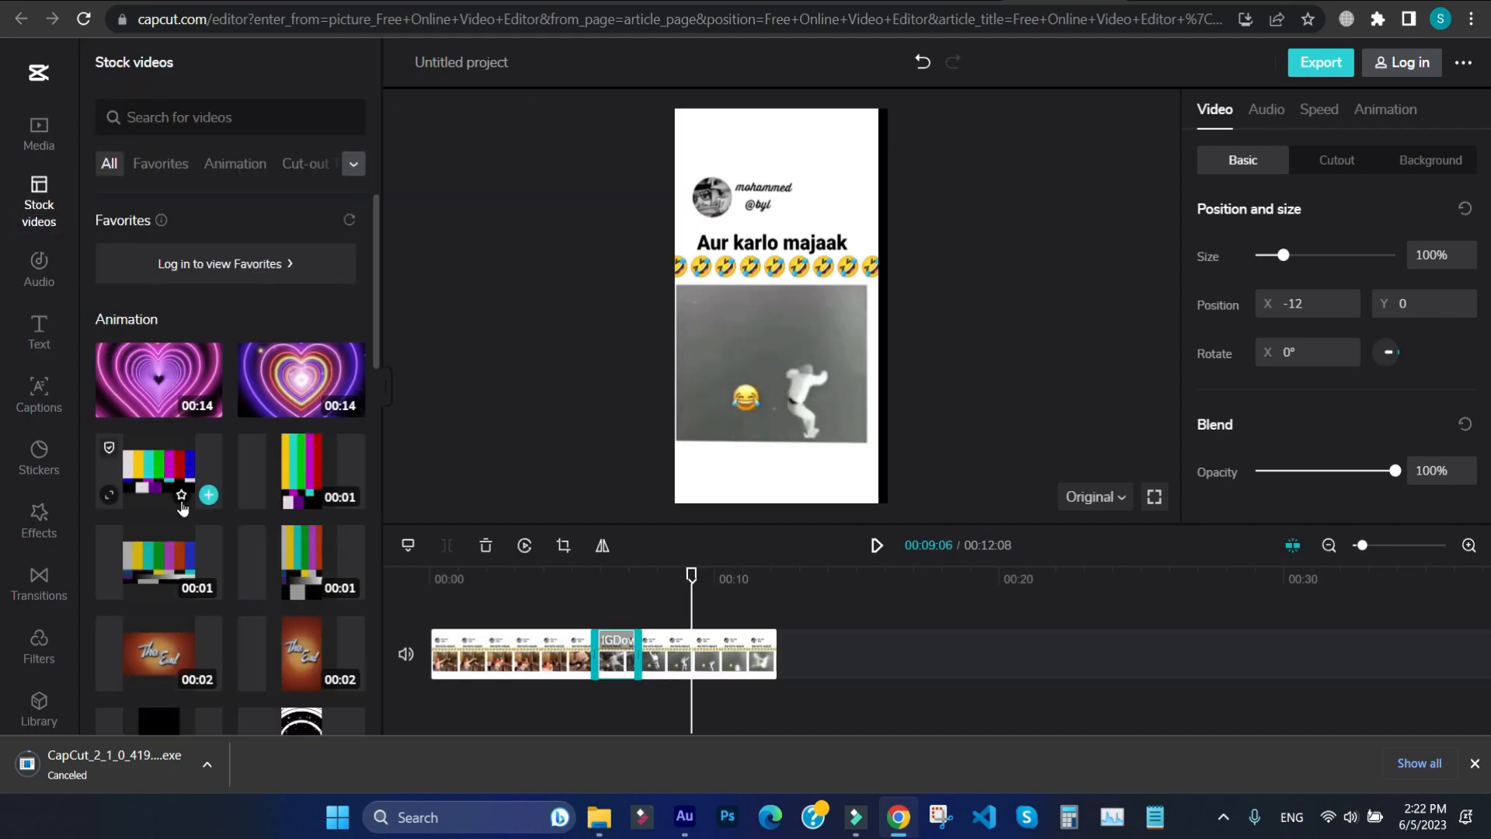
scroll(181, 507, down, 5)
scroll(181, 510, up, 5)
scroll(226, 492, down, 1)
scroll(226, 491, up, 1)
Search stock videos for 'nature' and add the 5-second snowy mountain clip, centred in frame.
click(185, 122)
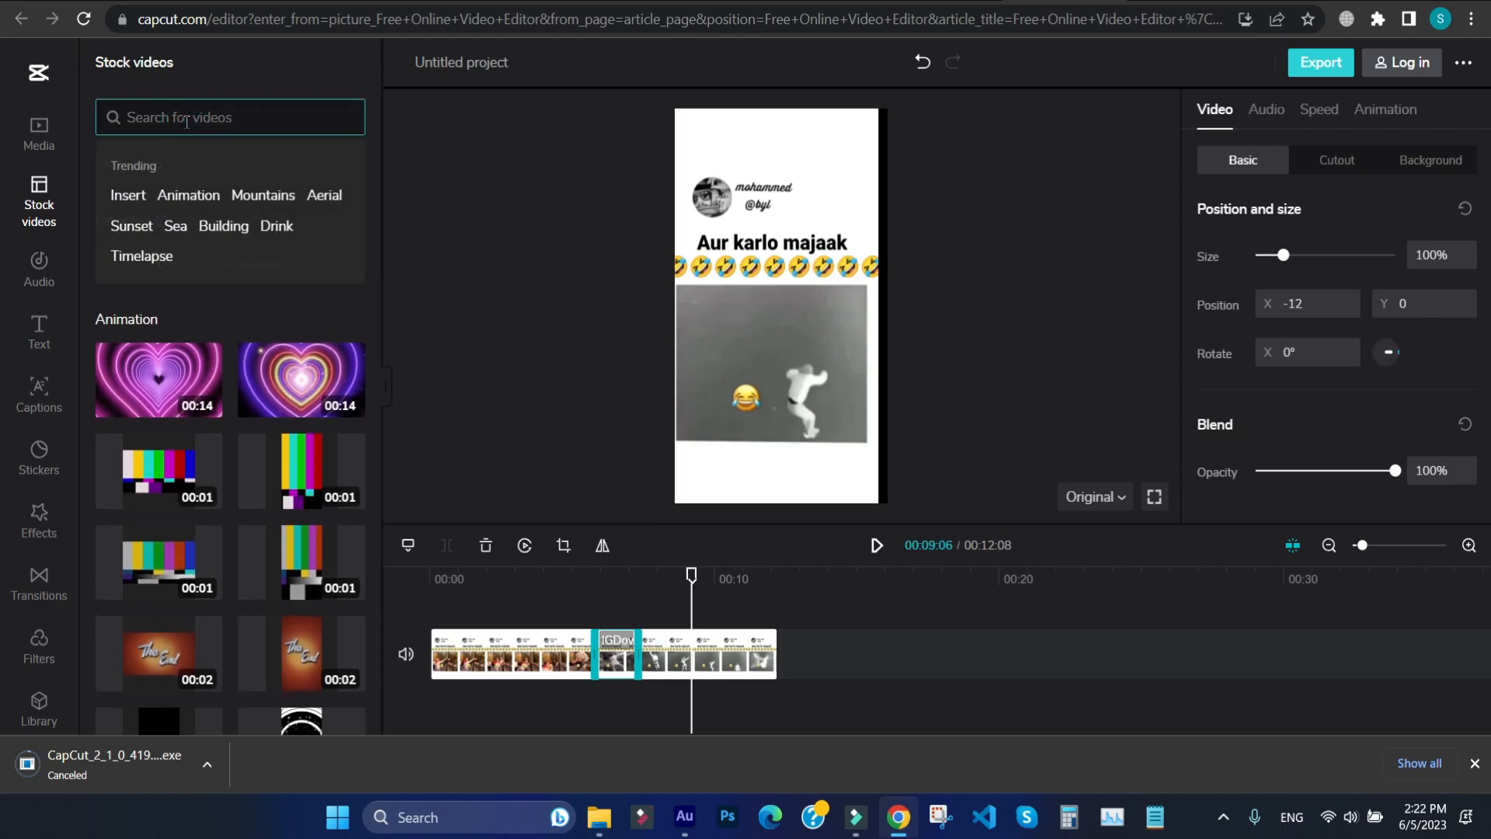
text(nature)
key(Return)
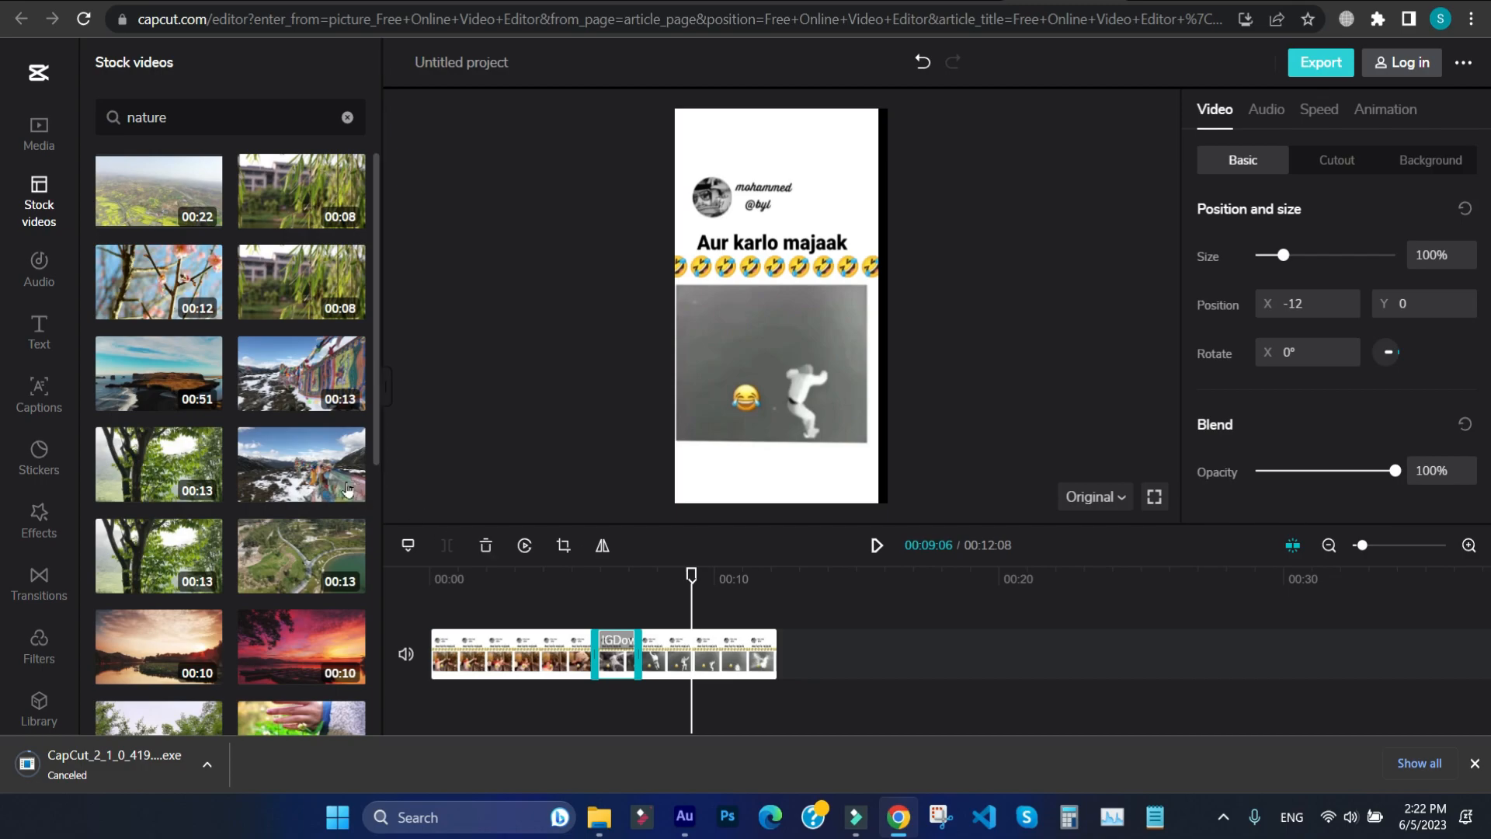
click(292, 475)
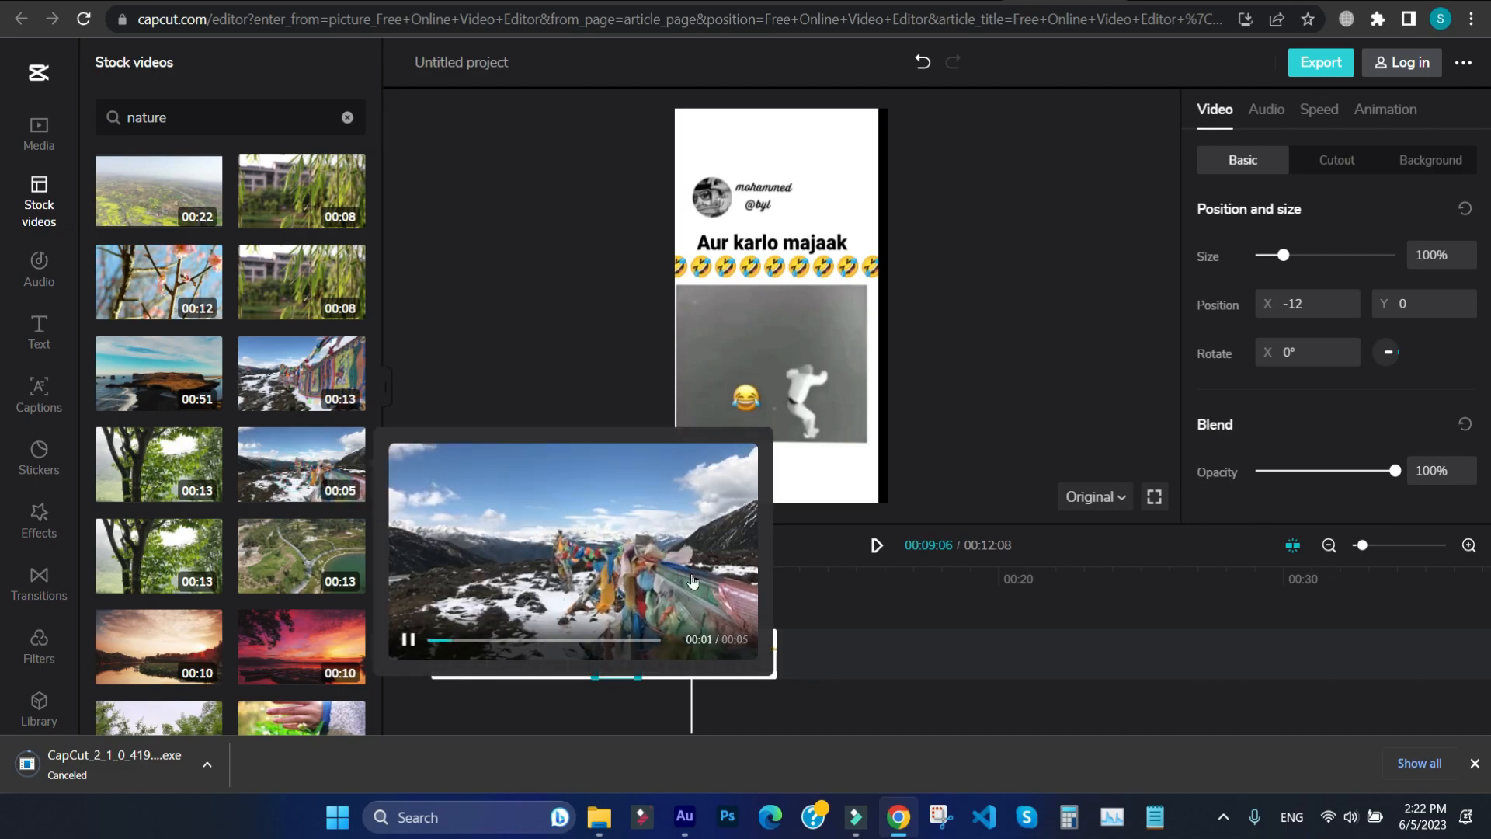
click(401, 640)
click(868, 652)
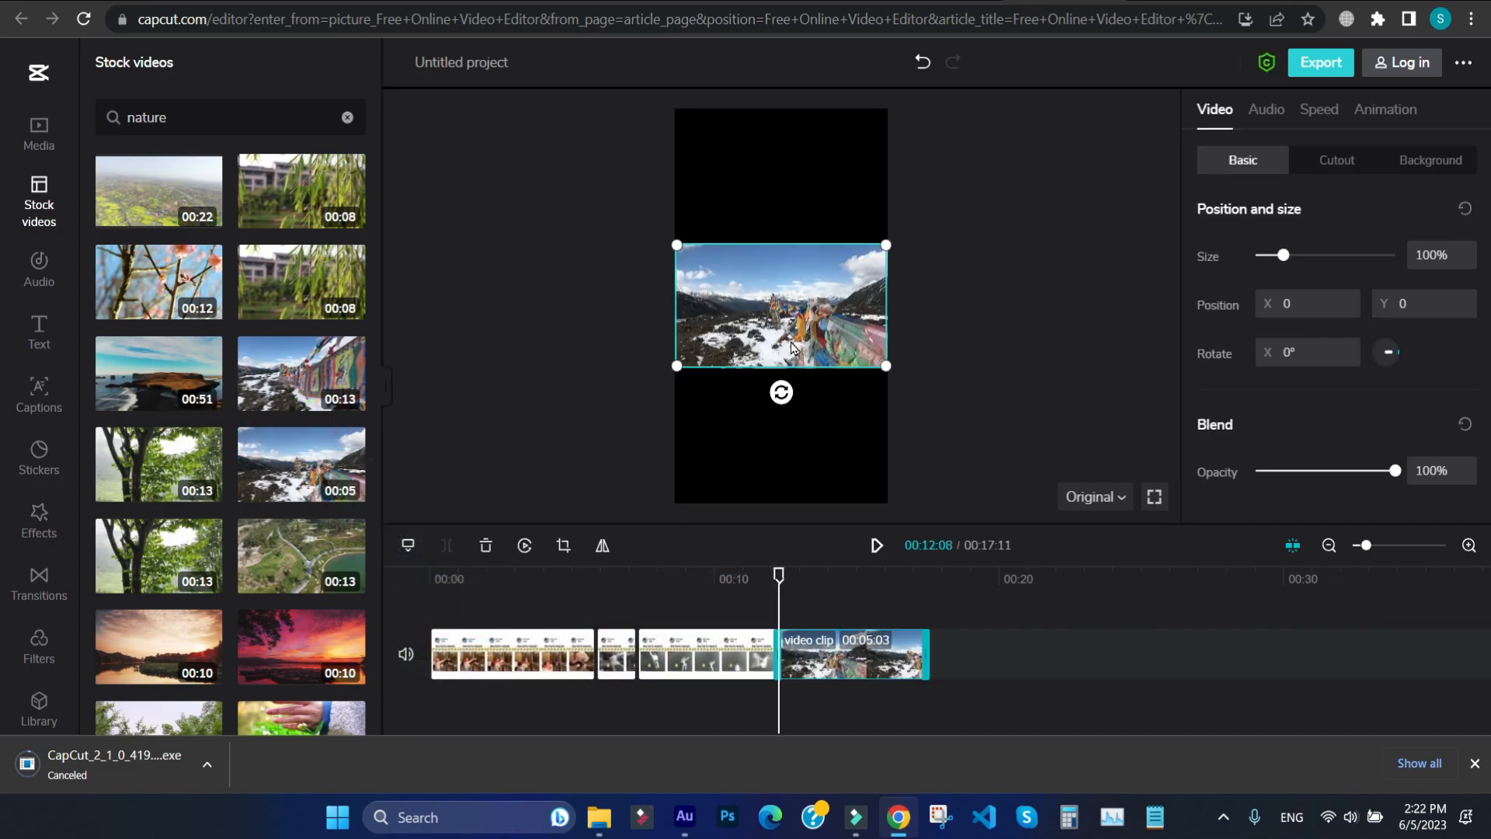
mouse_move(792, 338)
mouse_down()
mouse_move(827, 352)
mouse_move(793, 347)
mouse_up()
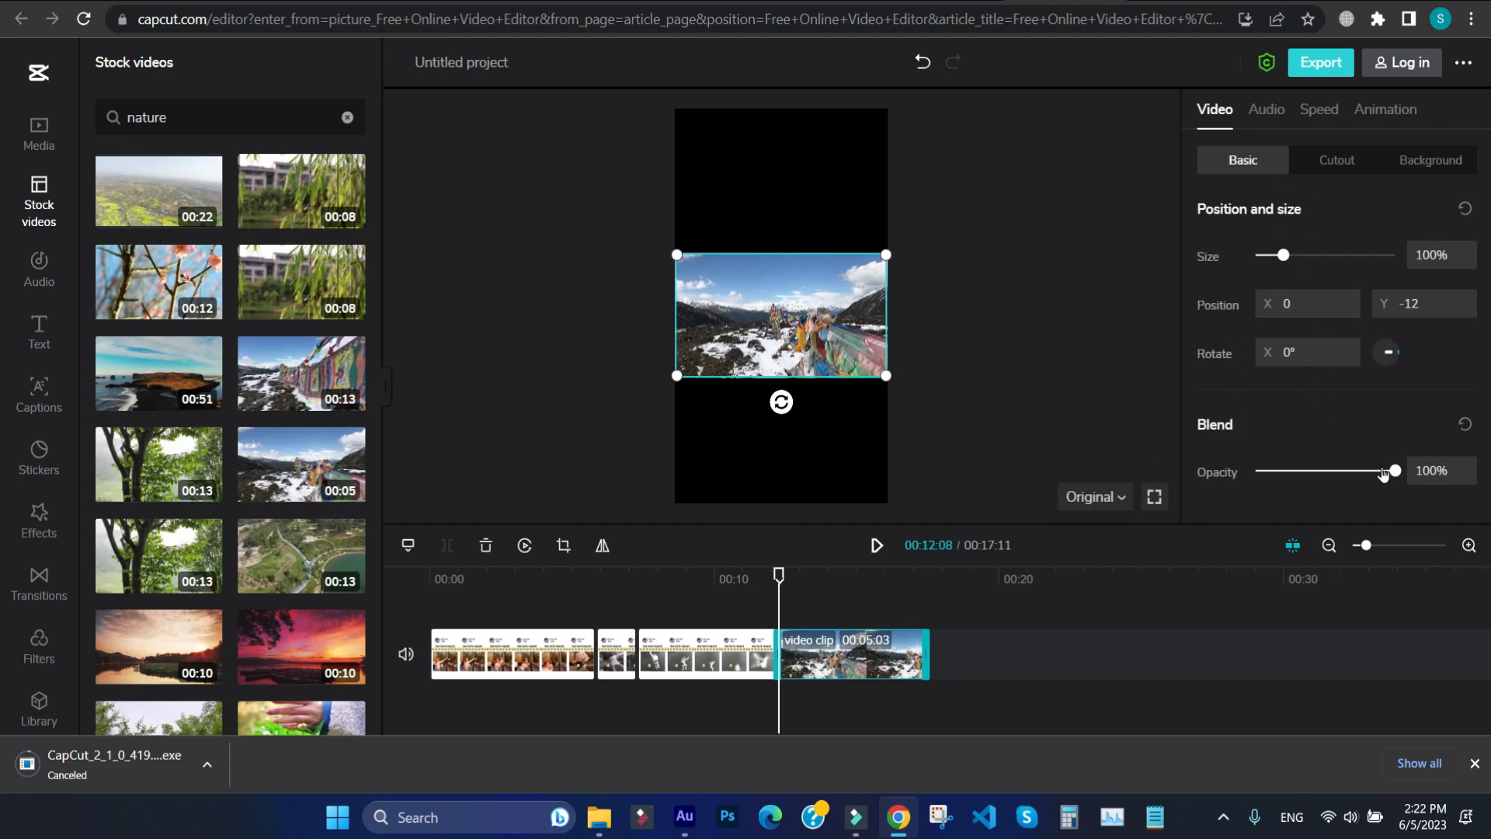
Review the mountain clip's Cutout, Background, Audio and Speed settings.
click(1336, 160)
click(1430, 160)
scroll(1250, 365, down, 4)
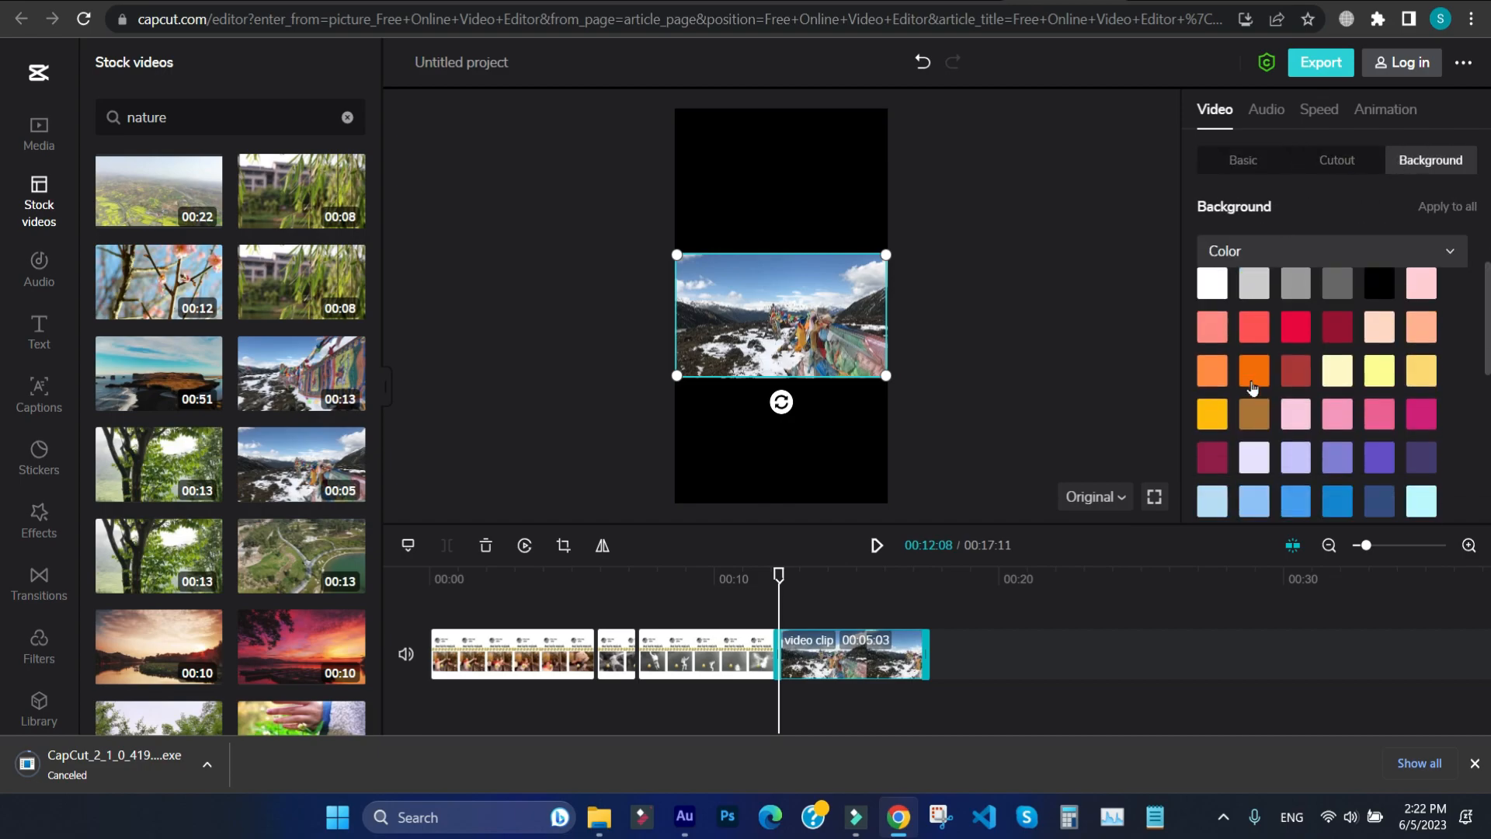
scroll(1254, 326, up, 4)
click(1274, 114)
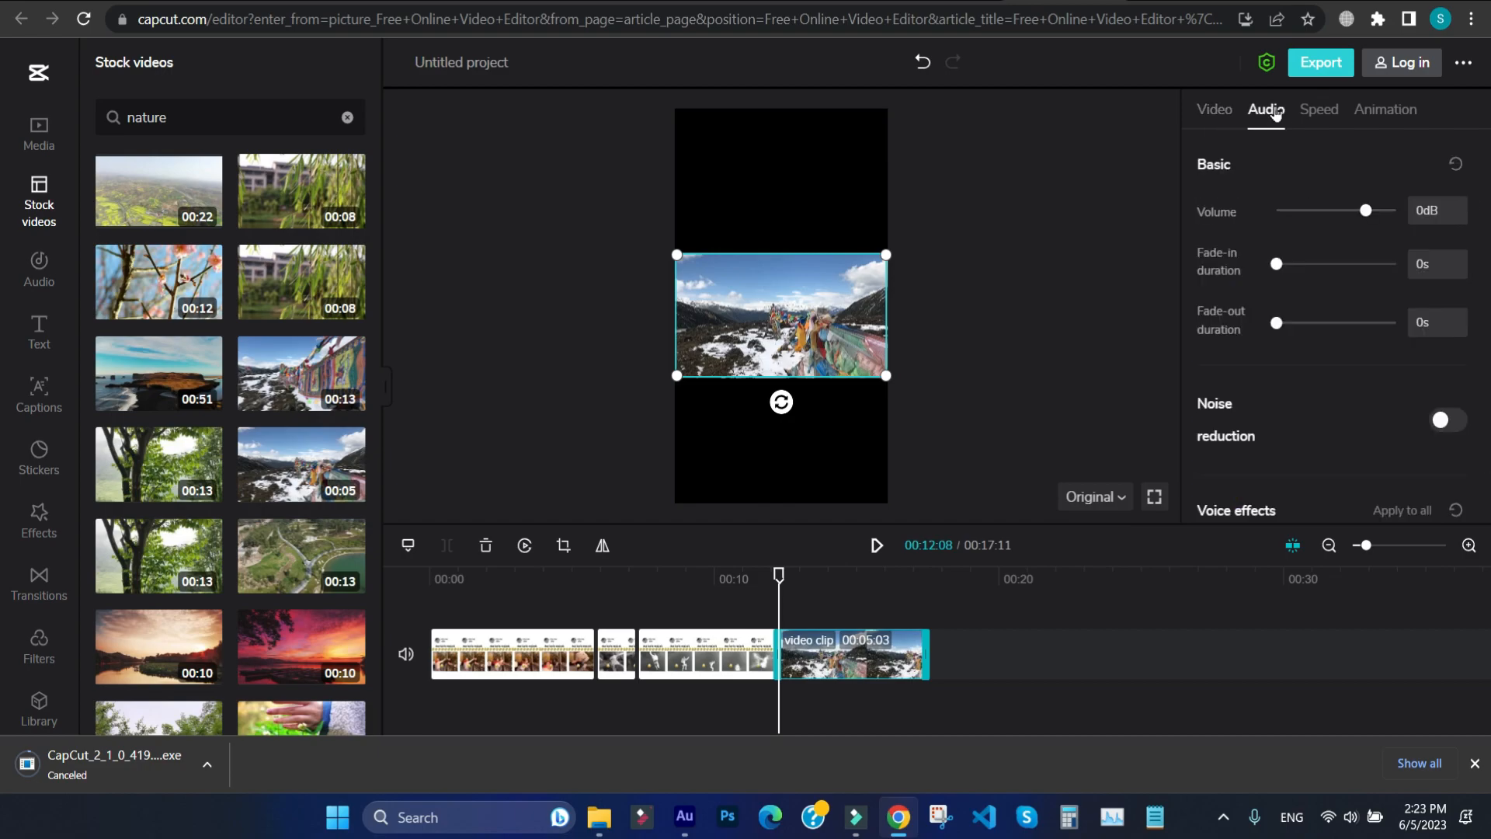
scroll(1247, 286, down, 5)
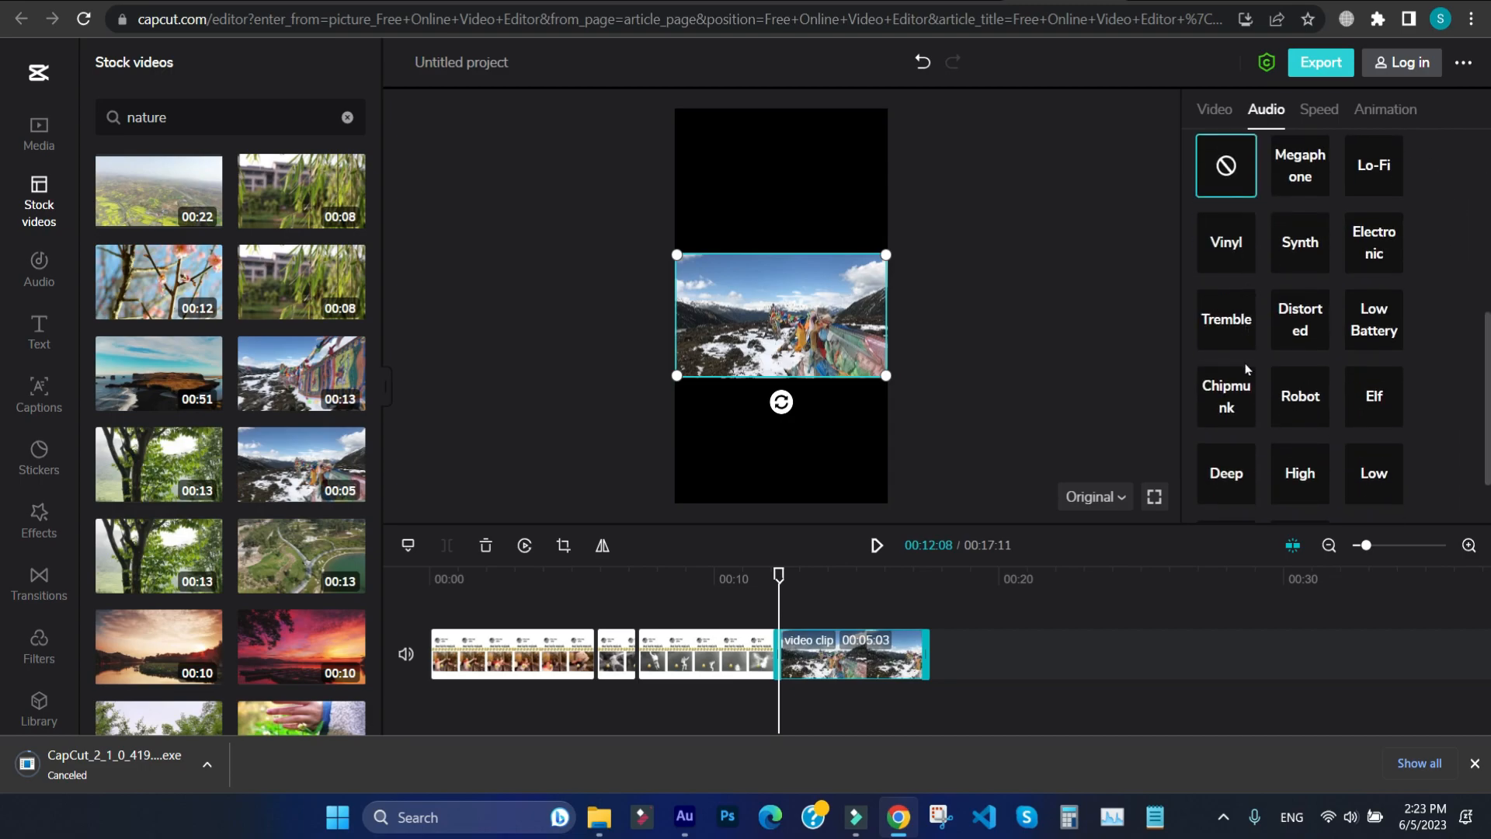
scroll(1247, 349, down, 2)
scroll(1246, 326, up, 6)
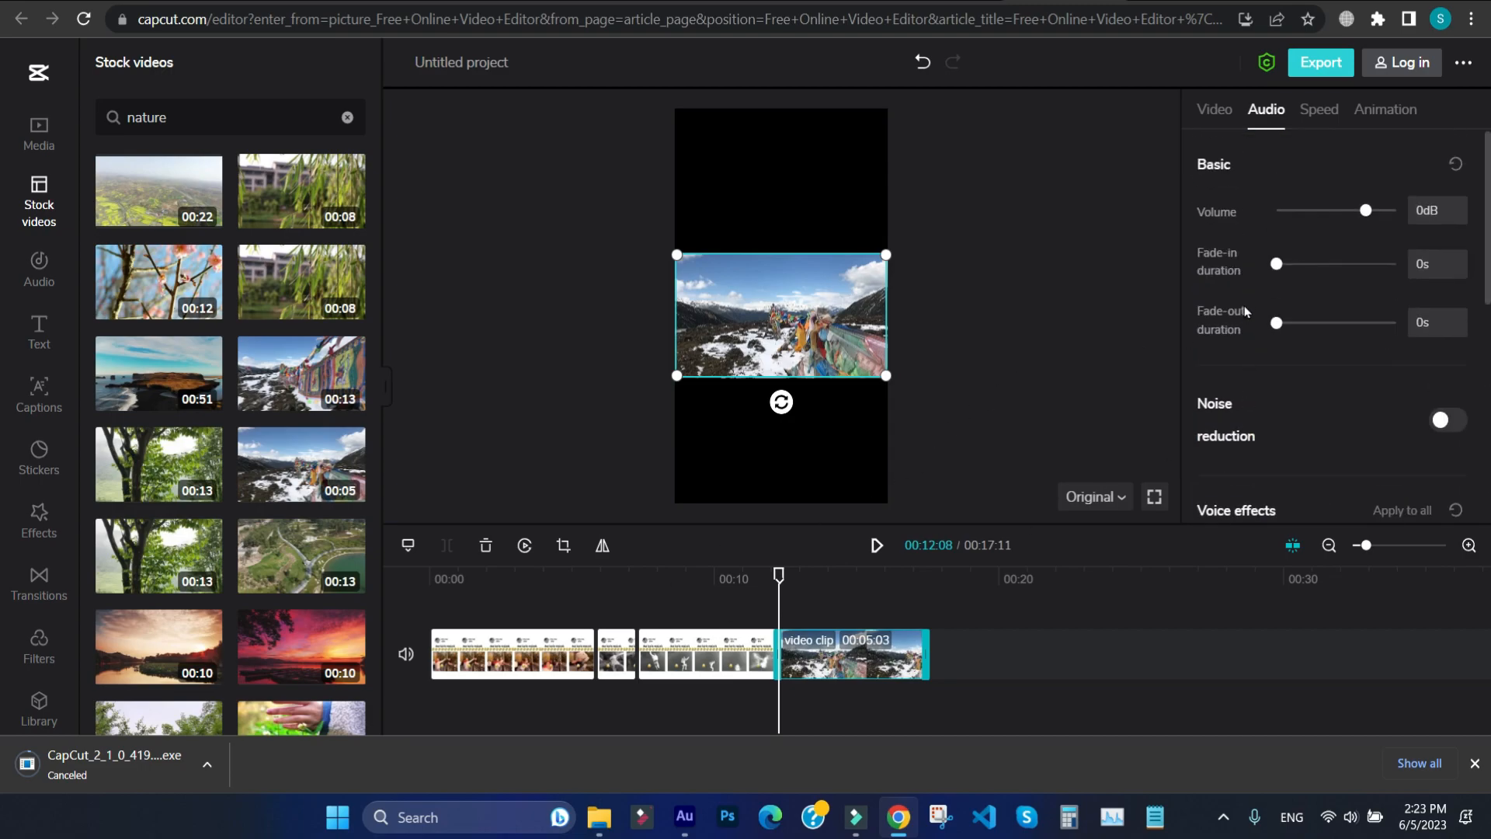
click(1319, 123)
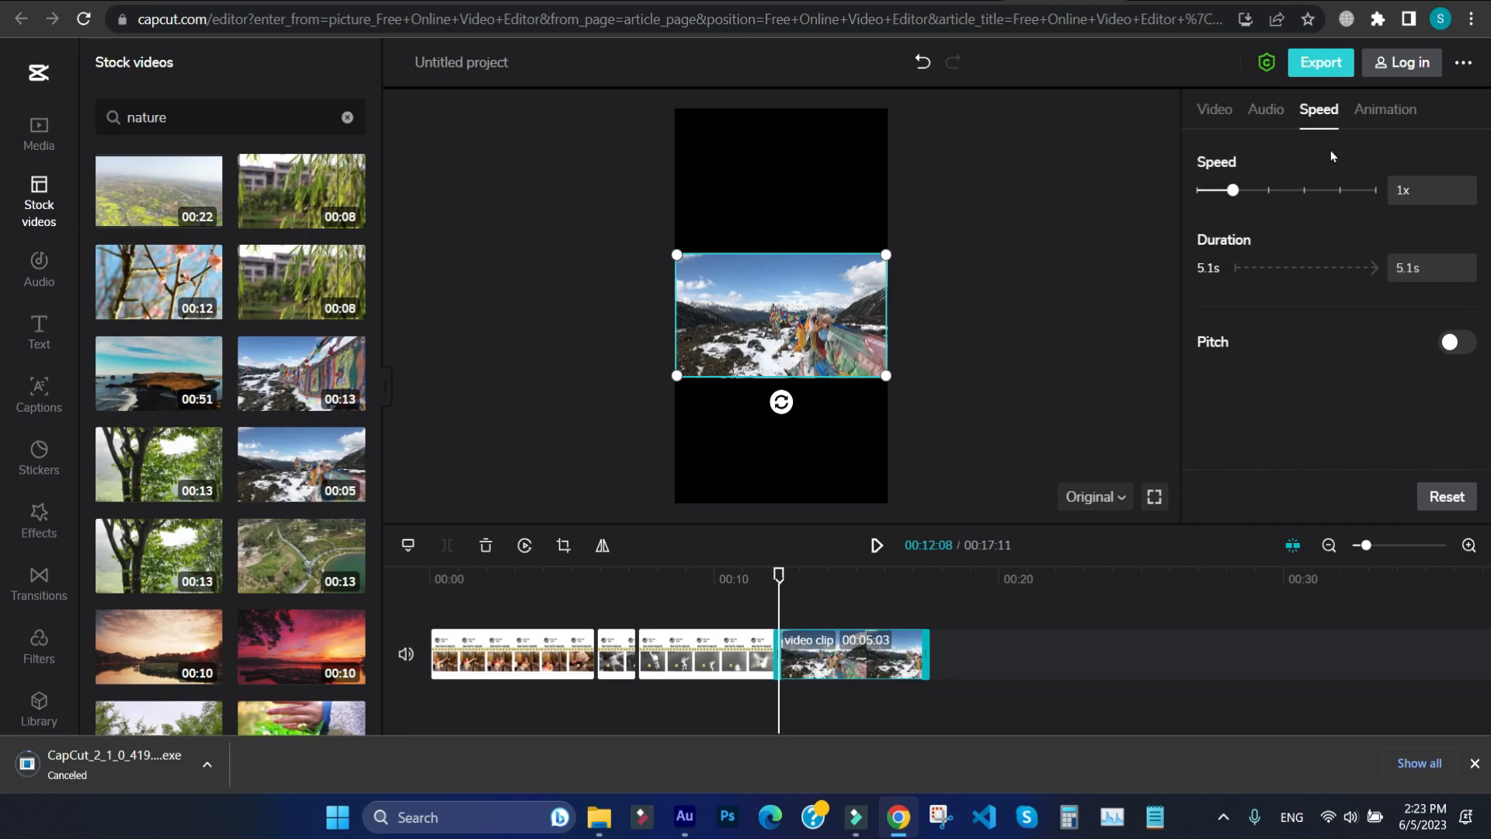
Try the Rotation Open and Shake 2 entrances, then apply Spin Left at 0.5s.
click(1388, 121)
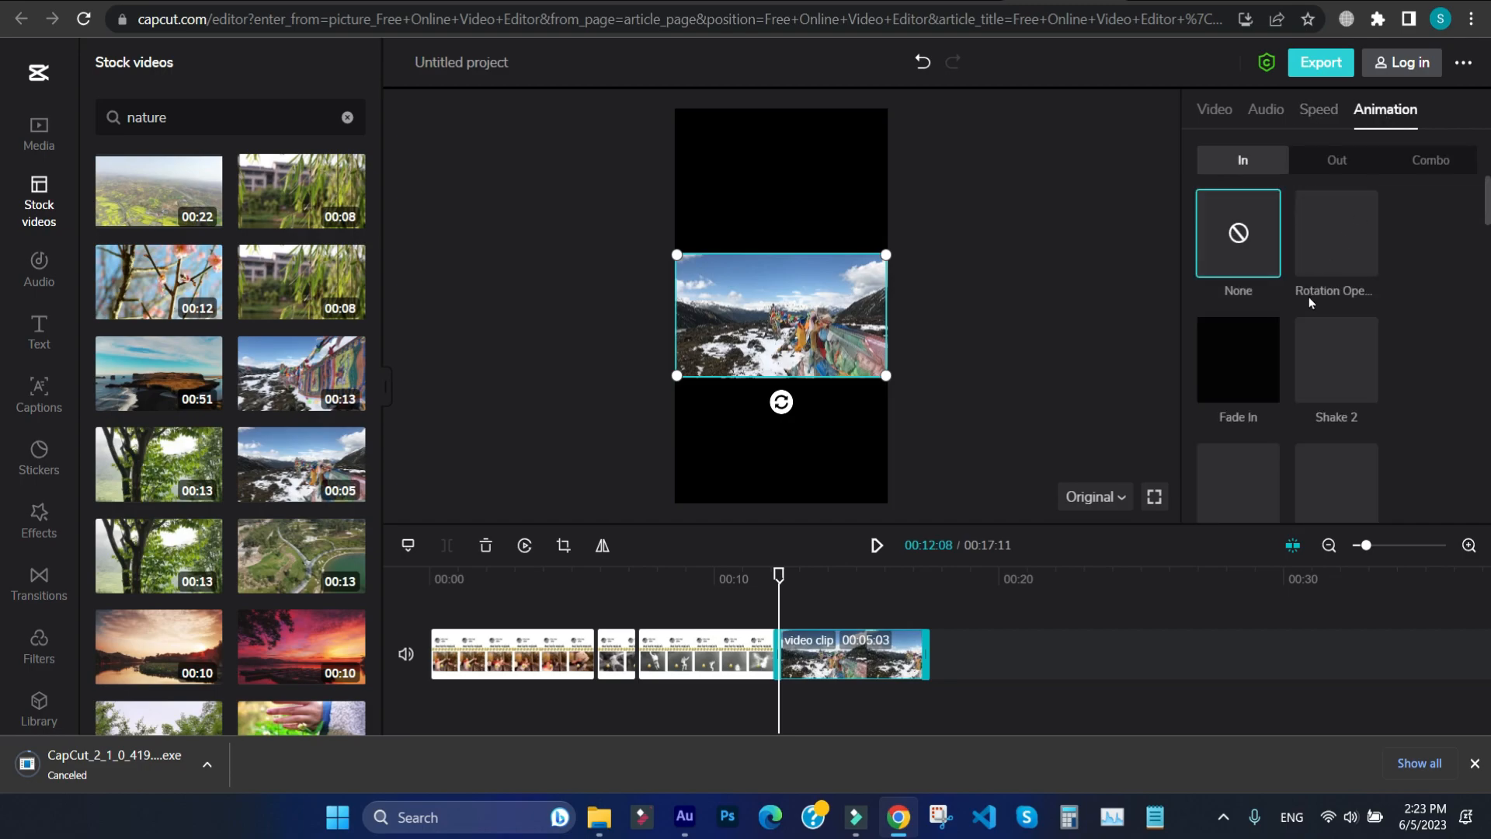
scroll(1289, 373, down, 5)
scroll(1285, 341, up, 5)
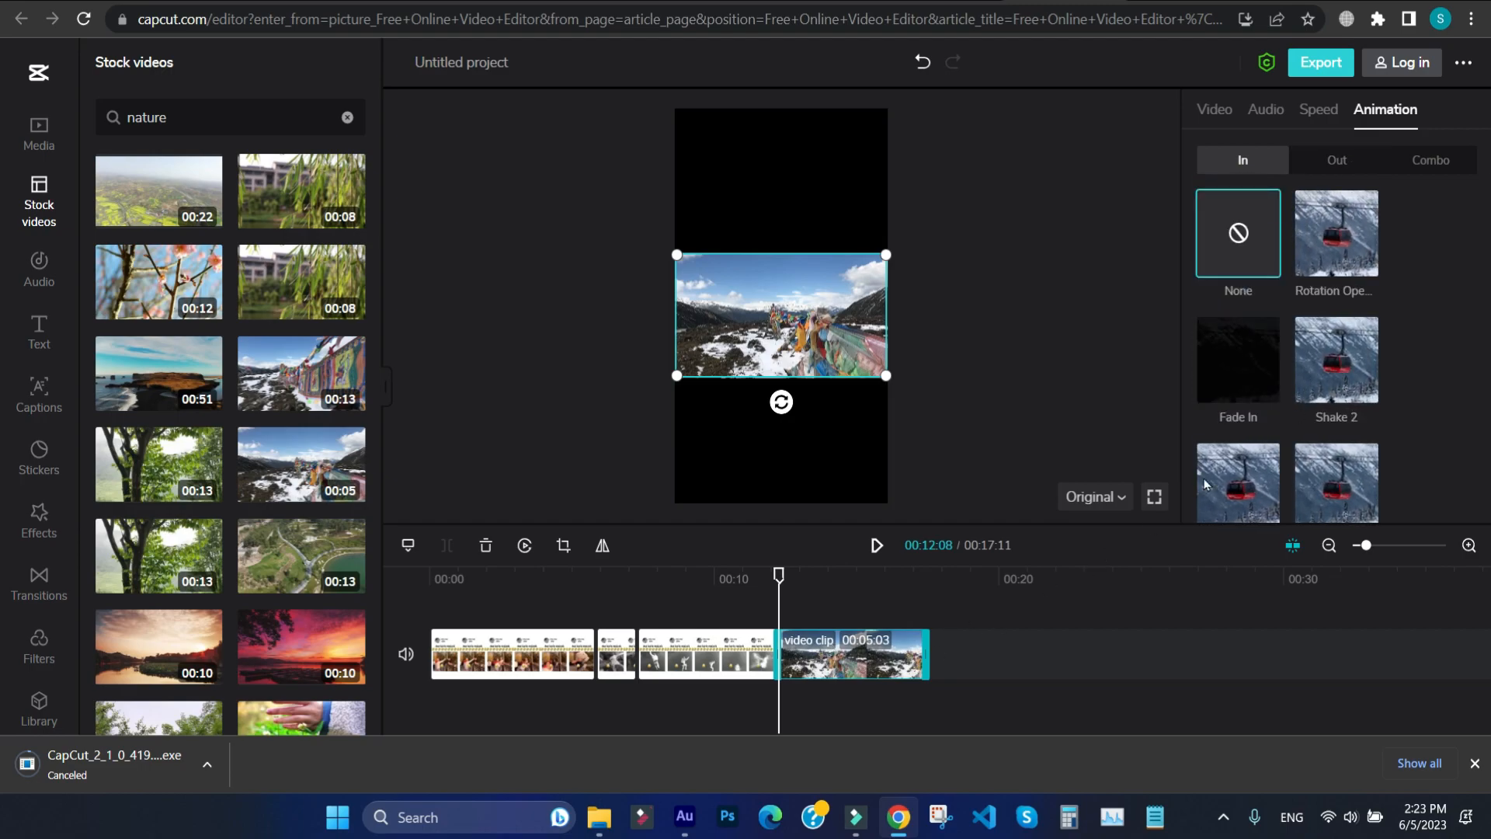
click(1324, 258)
click(1362, 374)
scroll(1239, 416, down, 5)
click(1240, 355)
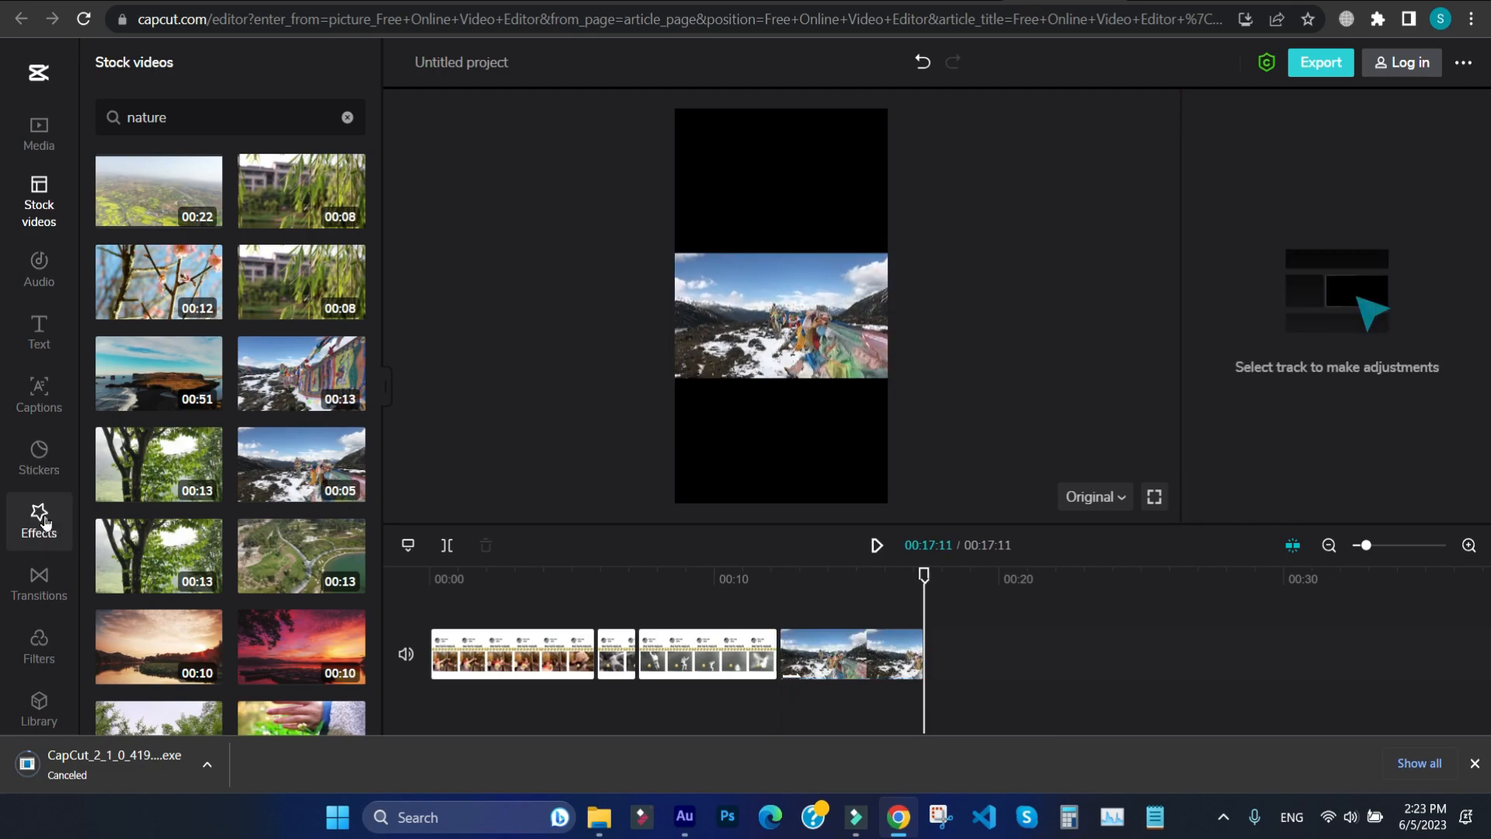
Preview the Rainbow Light neon-heart effect from the Effects library over the mountain clip.
click(41, 519)
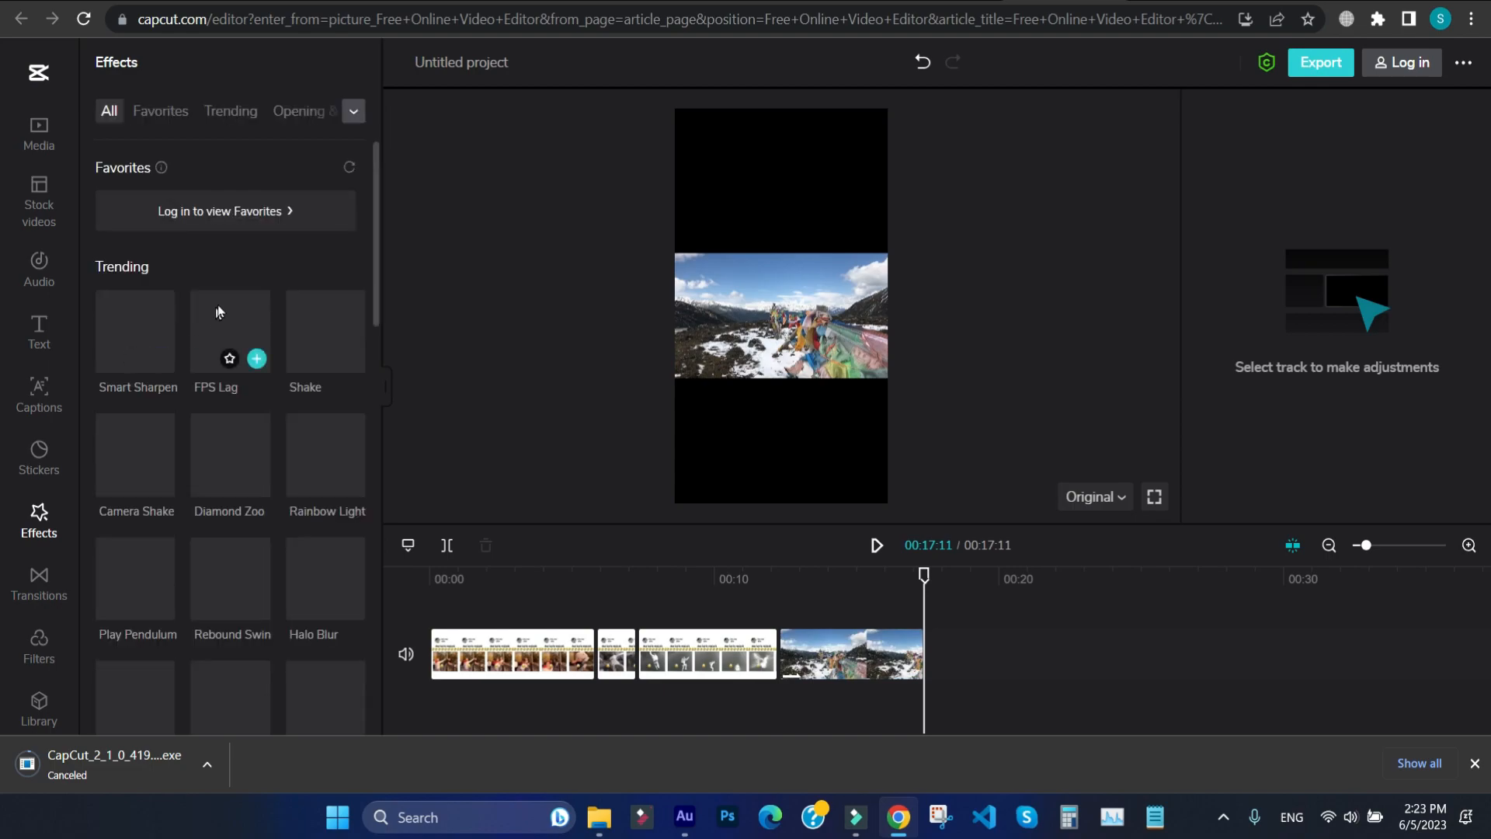
scroll(199, 493, down, 3)
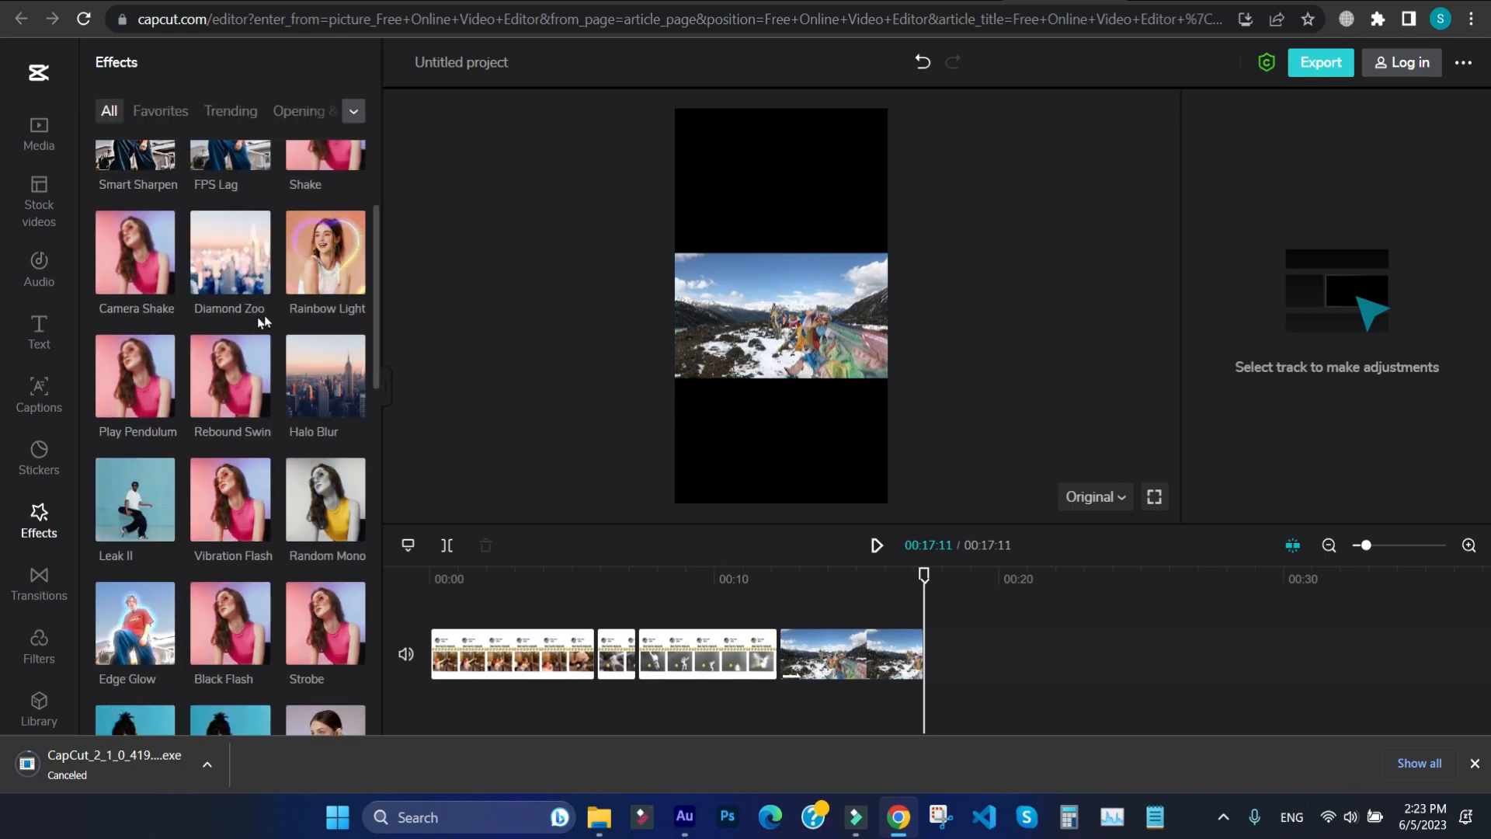
click(331, 271)
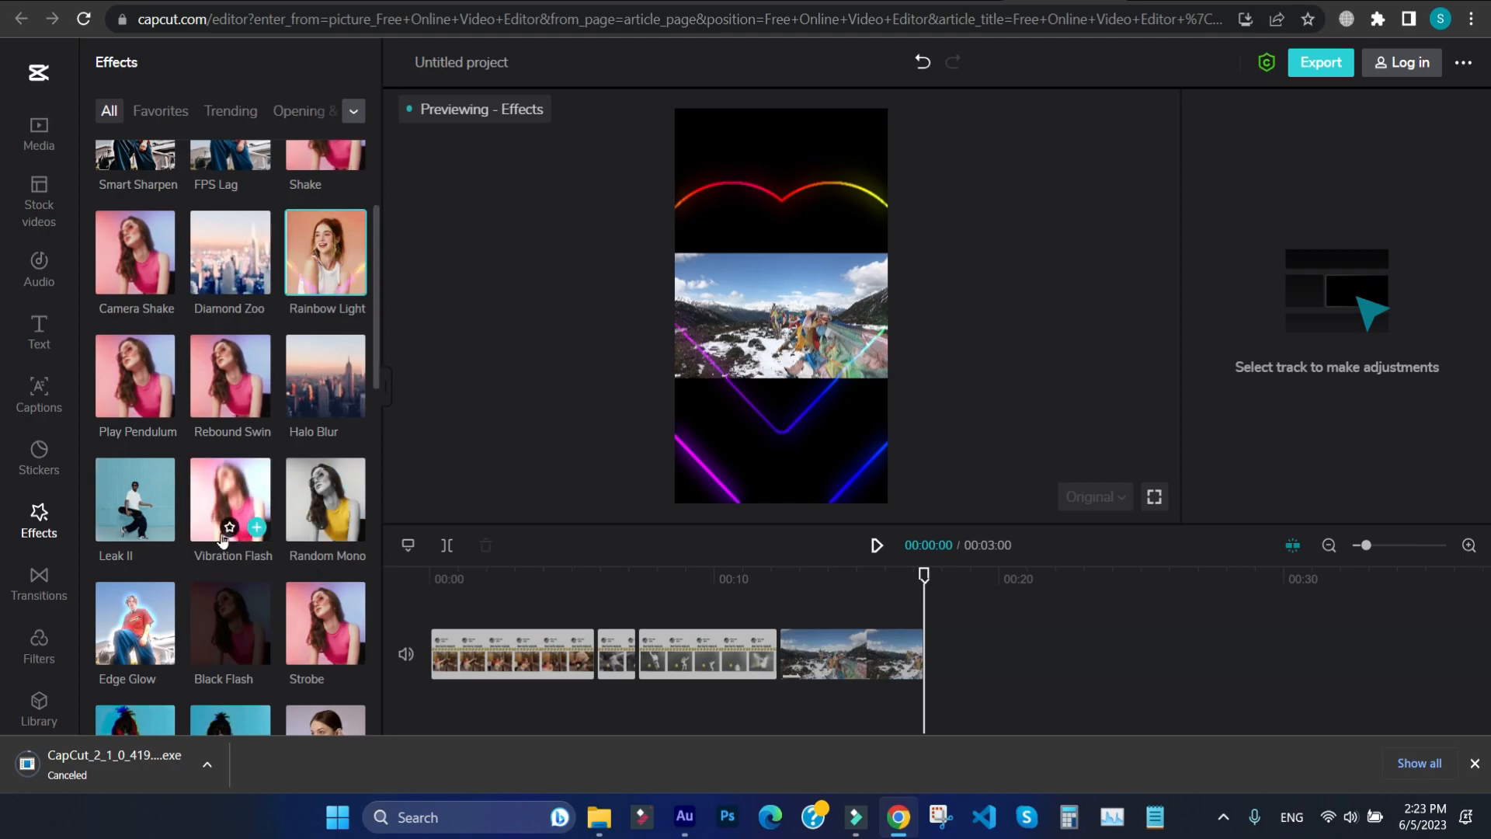
scroll(225, 540, down, 5)
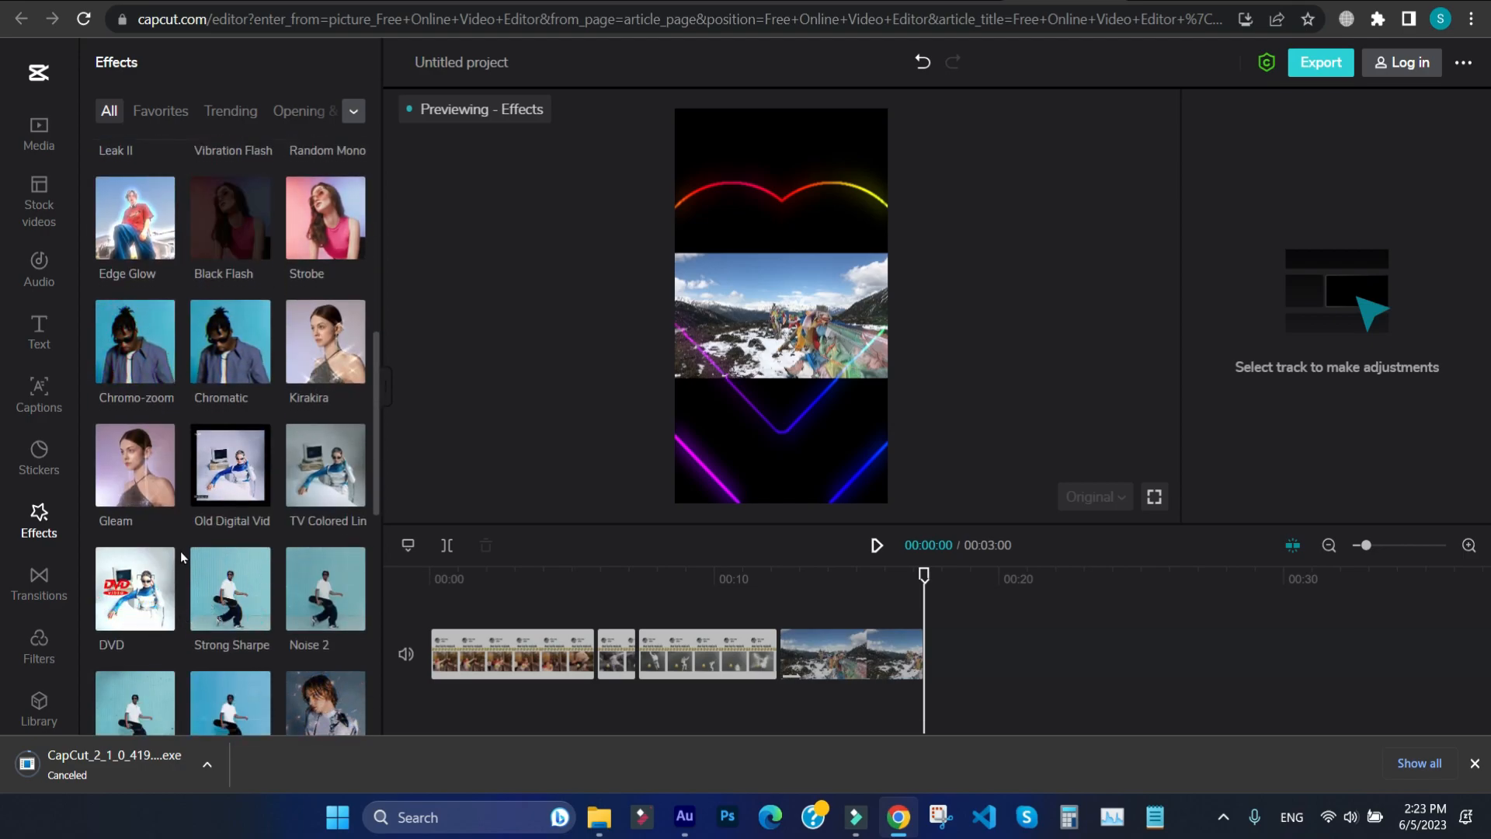
scroll(181, 552, down, 6)
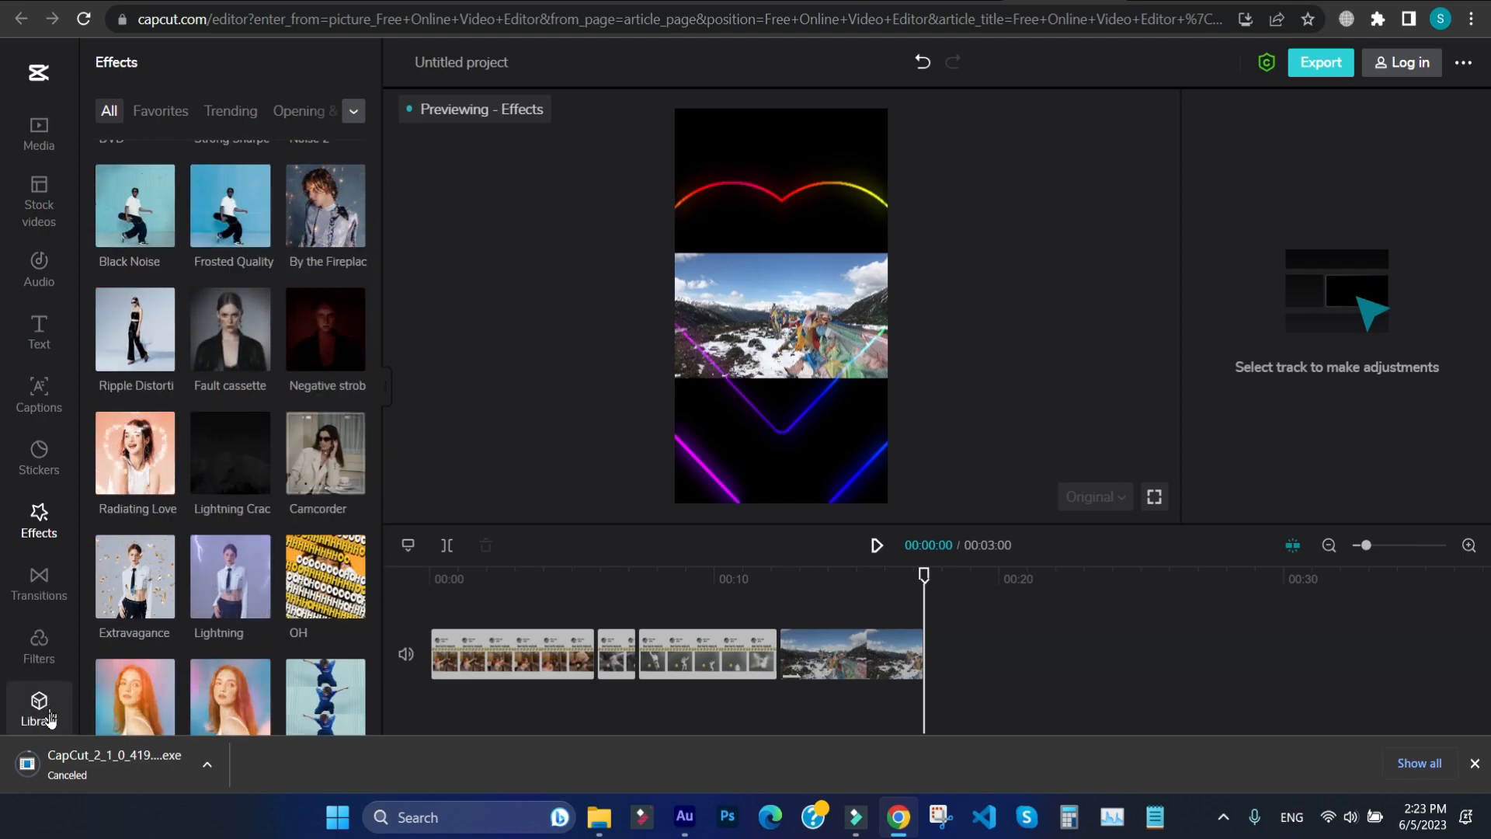
Cycle through Stickers, Captions and Text, then return to the nature stock video results.
click(39, 458)
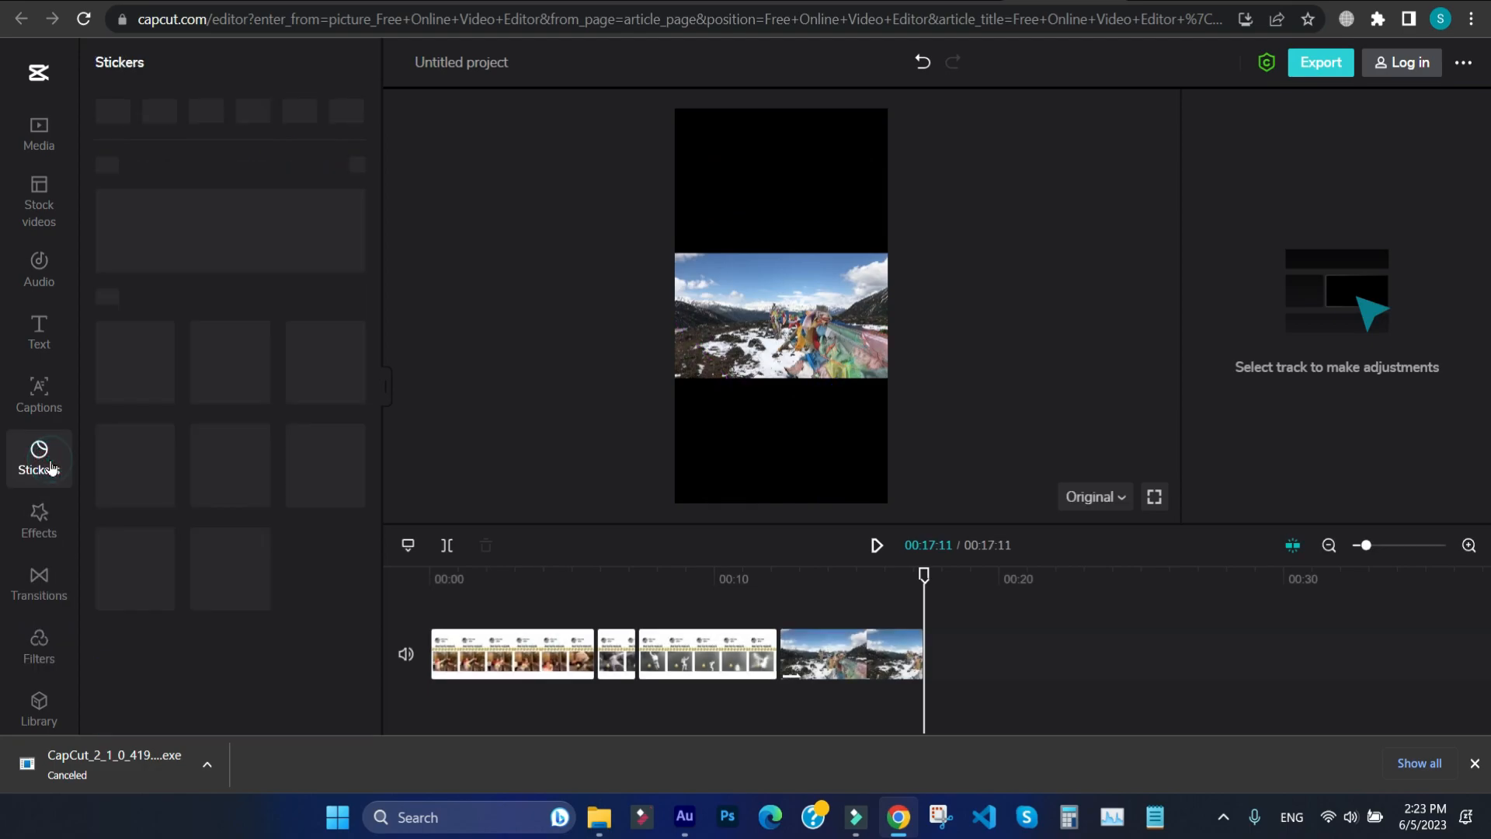
click(40, 396)
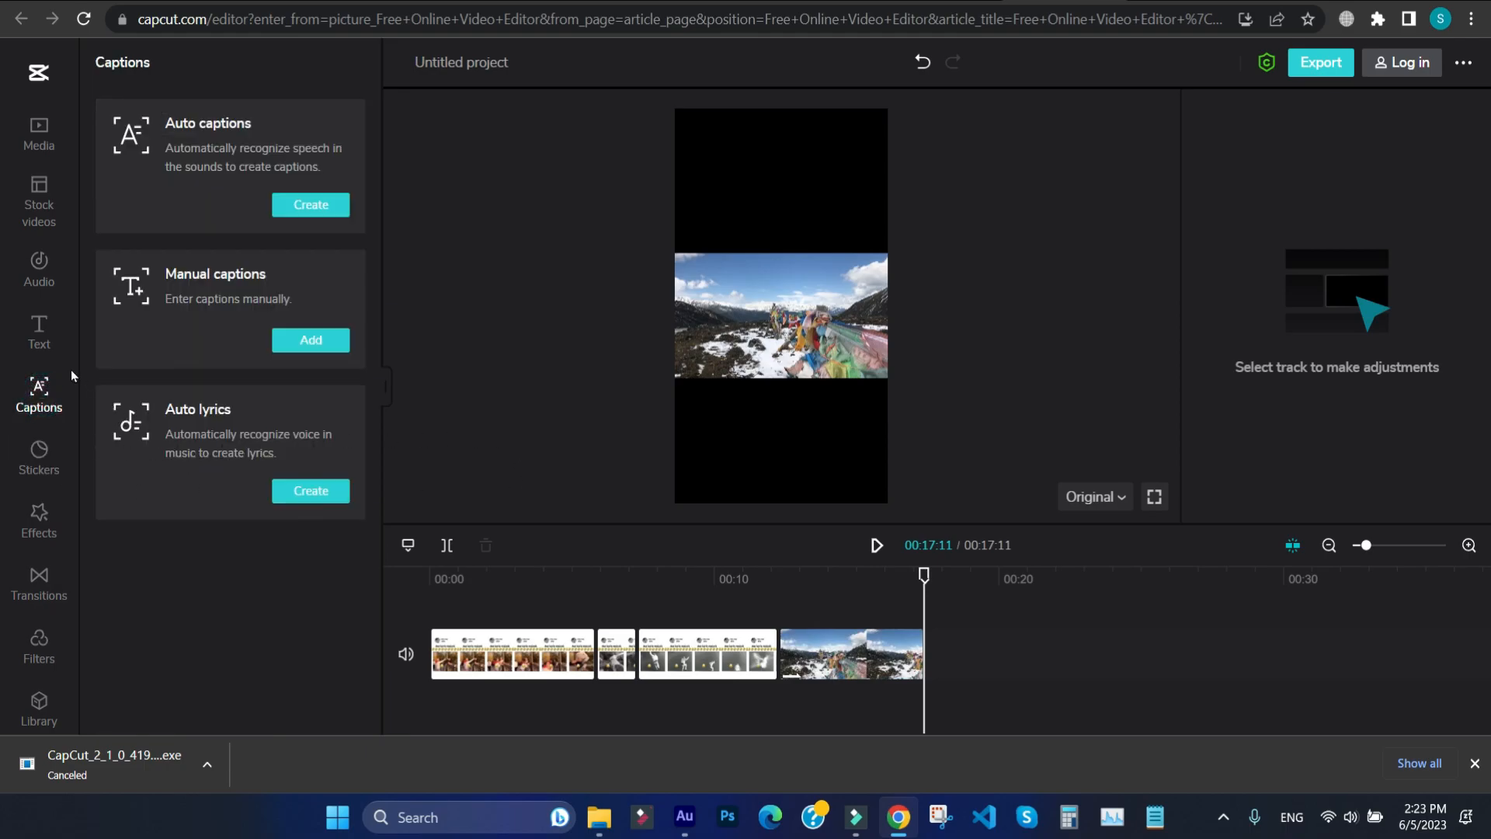
click(38, 332)
click(38, 201)
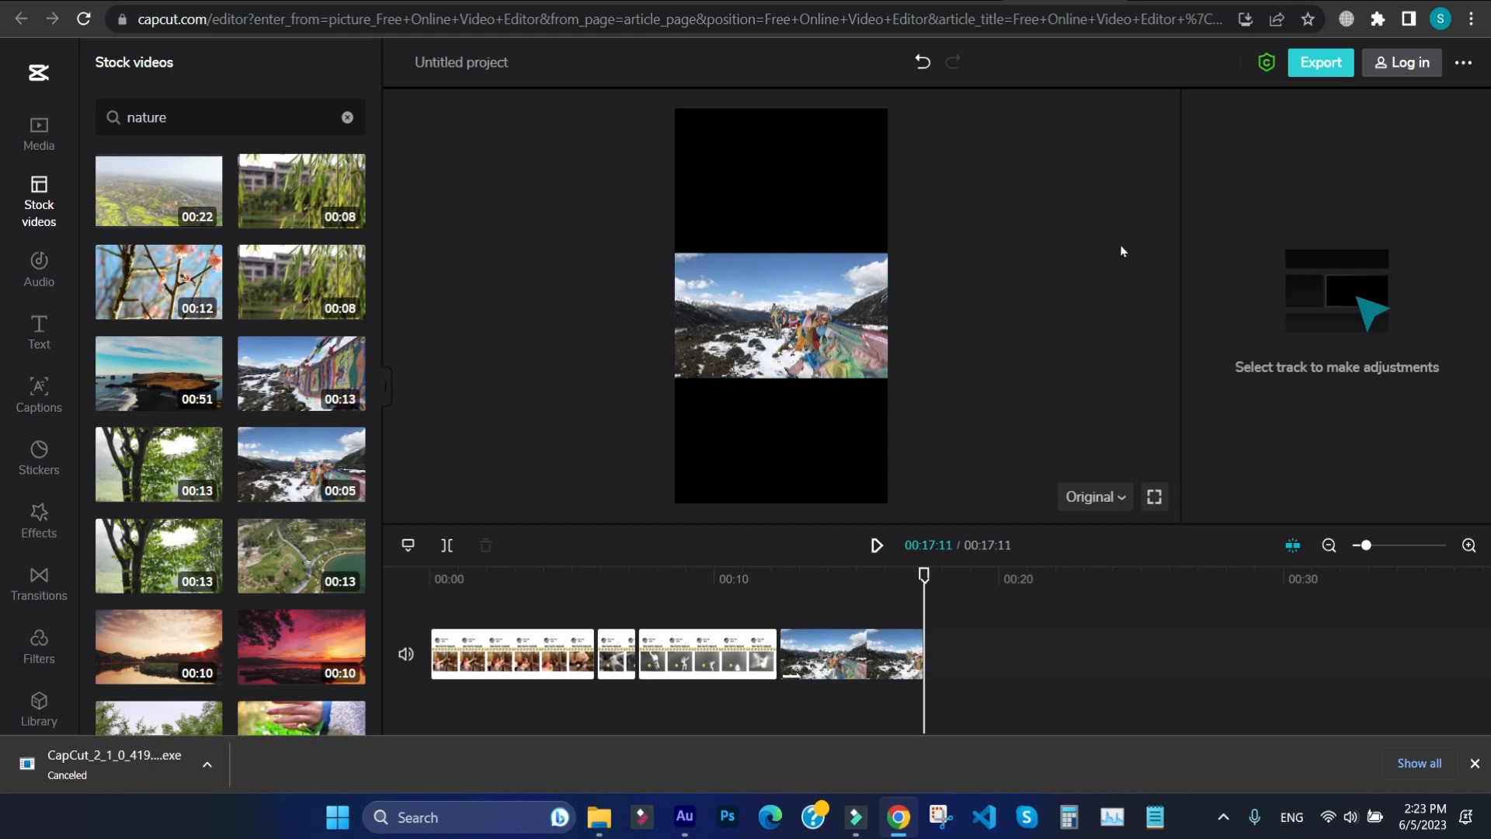
mouse_move(1267, 70)
Try to export, then sign up for a new account with an e-mail and password.
click(1317, 67)
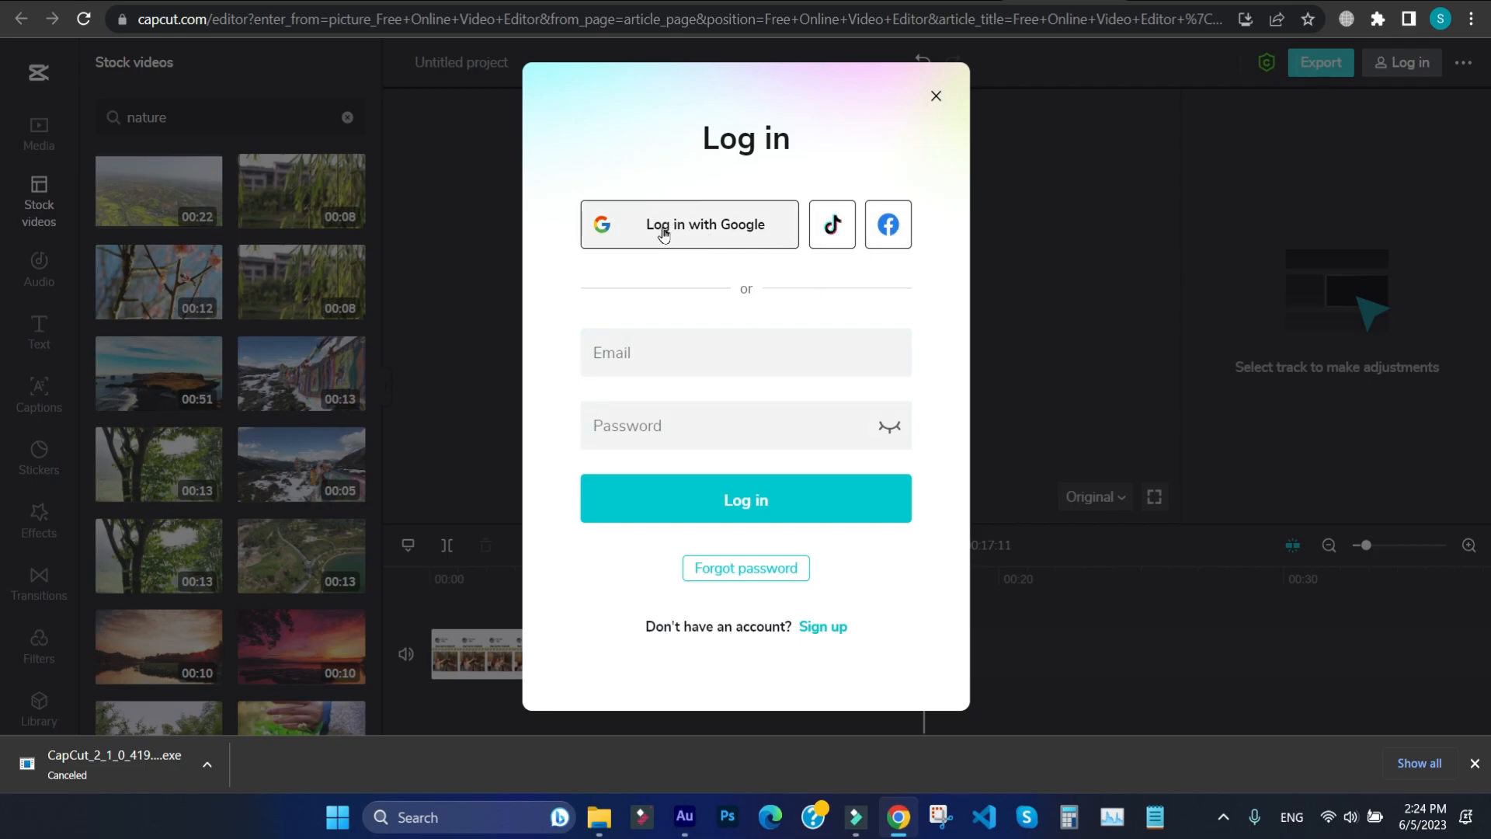
click(834, 629)
click(668, 411)
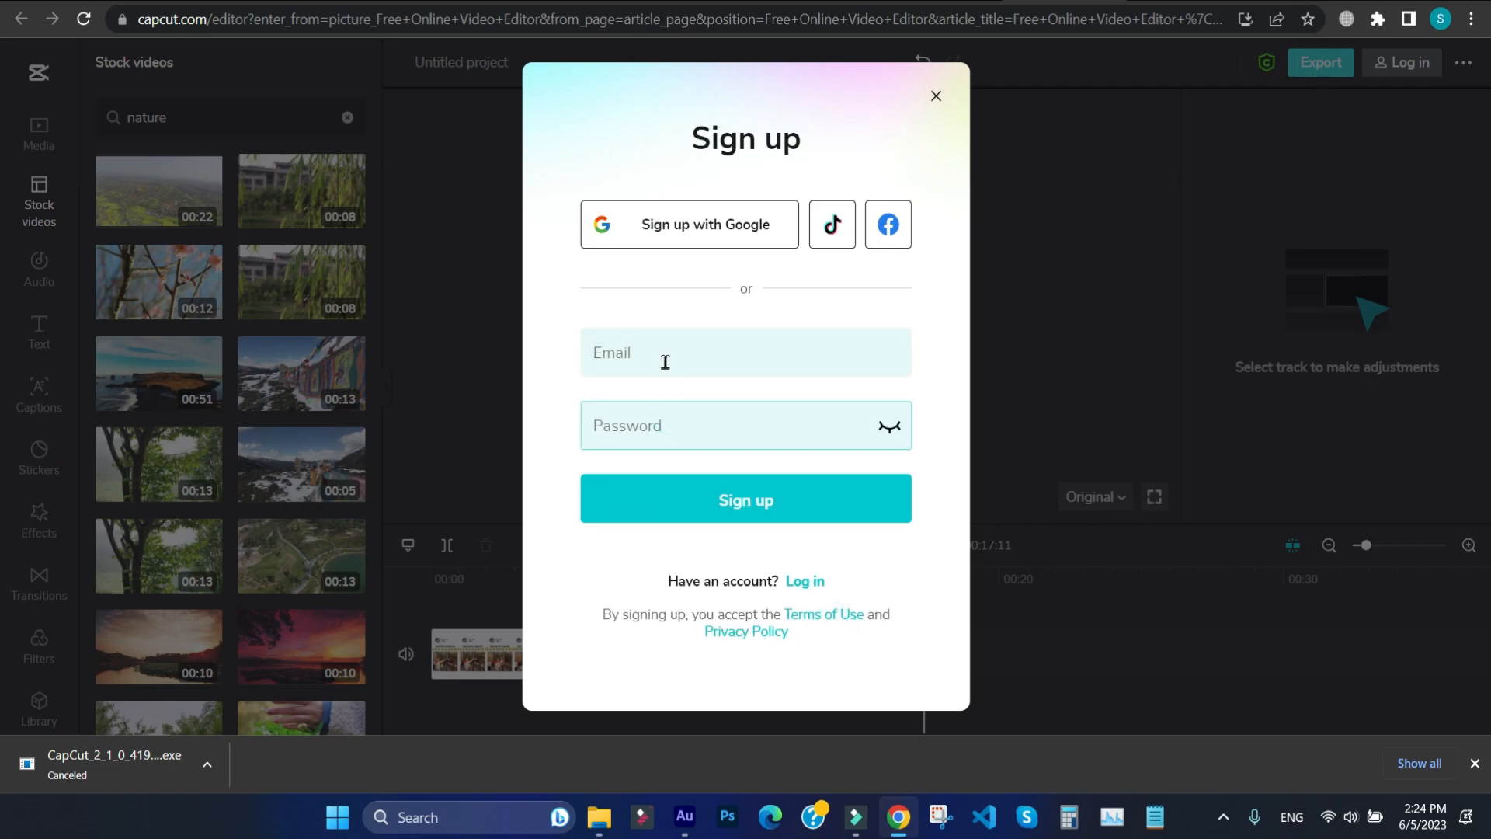
click(666, 362)
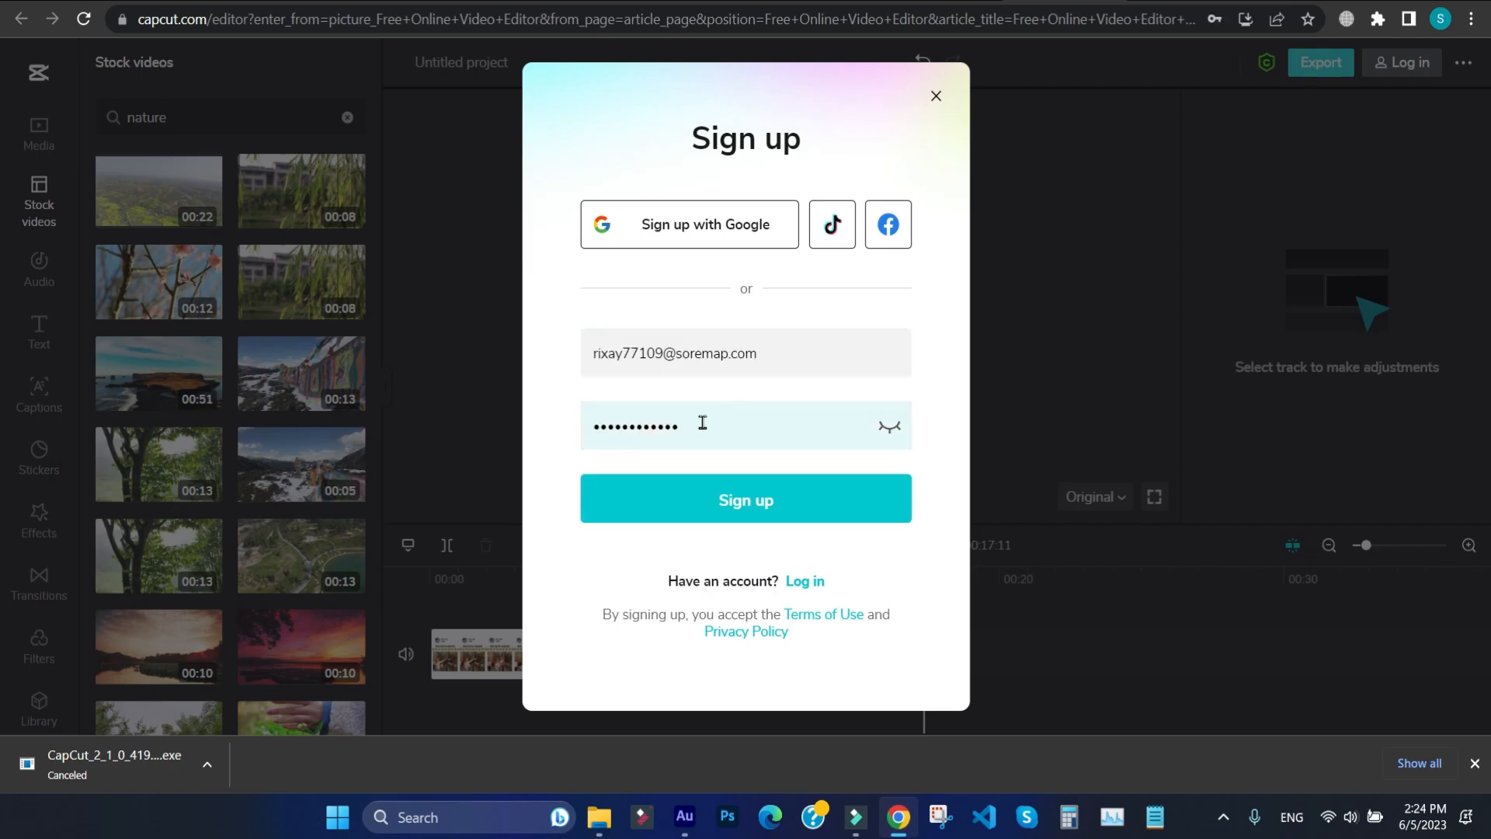
click(727, 514)
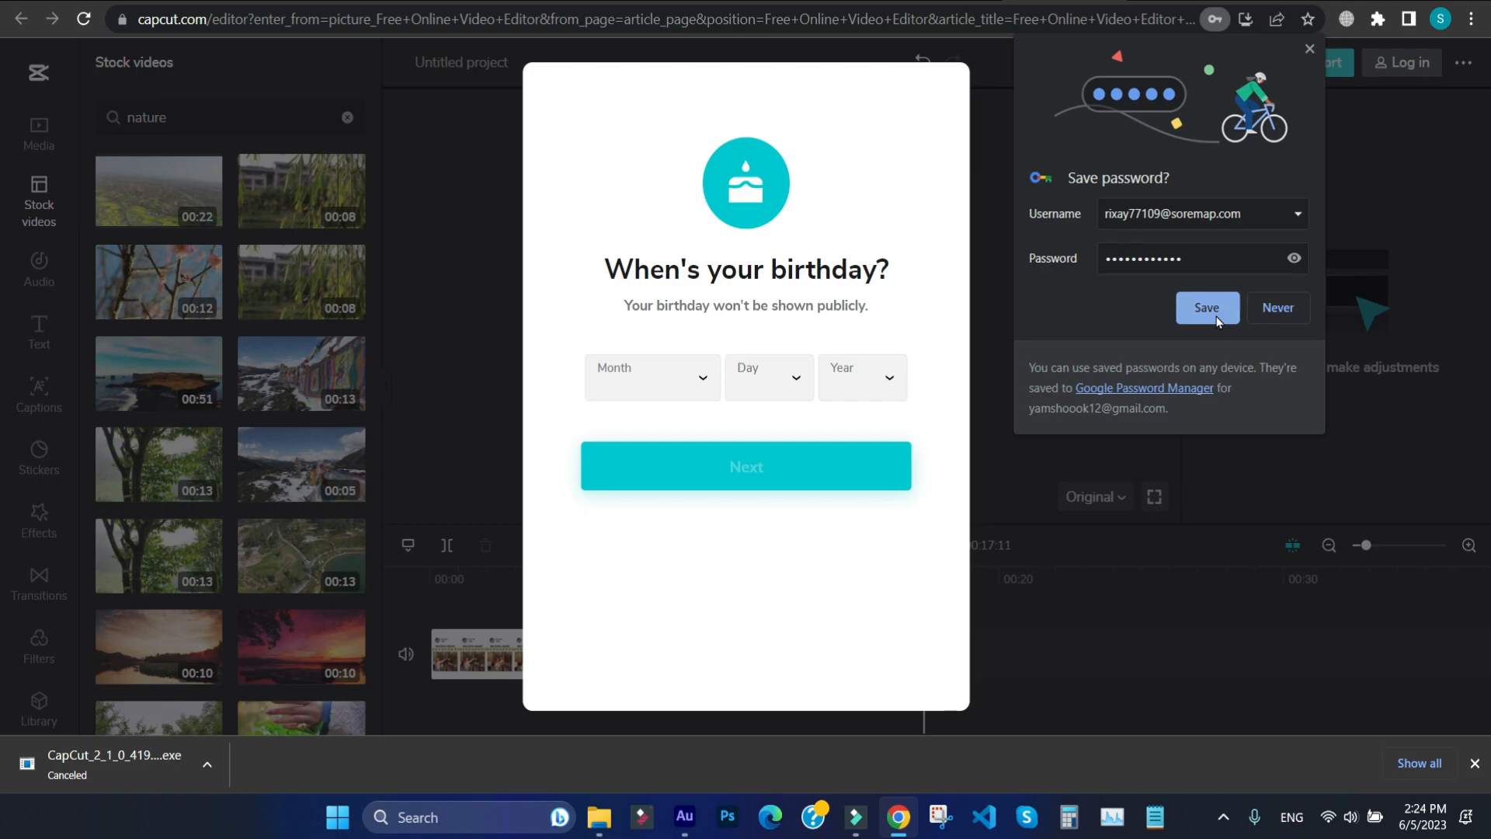
Enter the birthday as 1 January 1990 and continue.
click(683, 388)
click(687, 437)
click(755, 374)
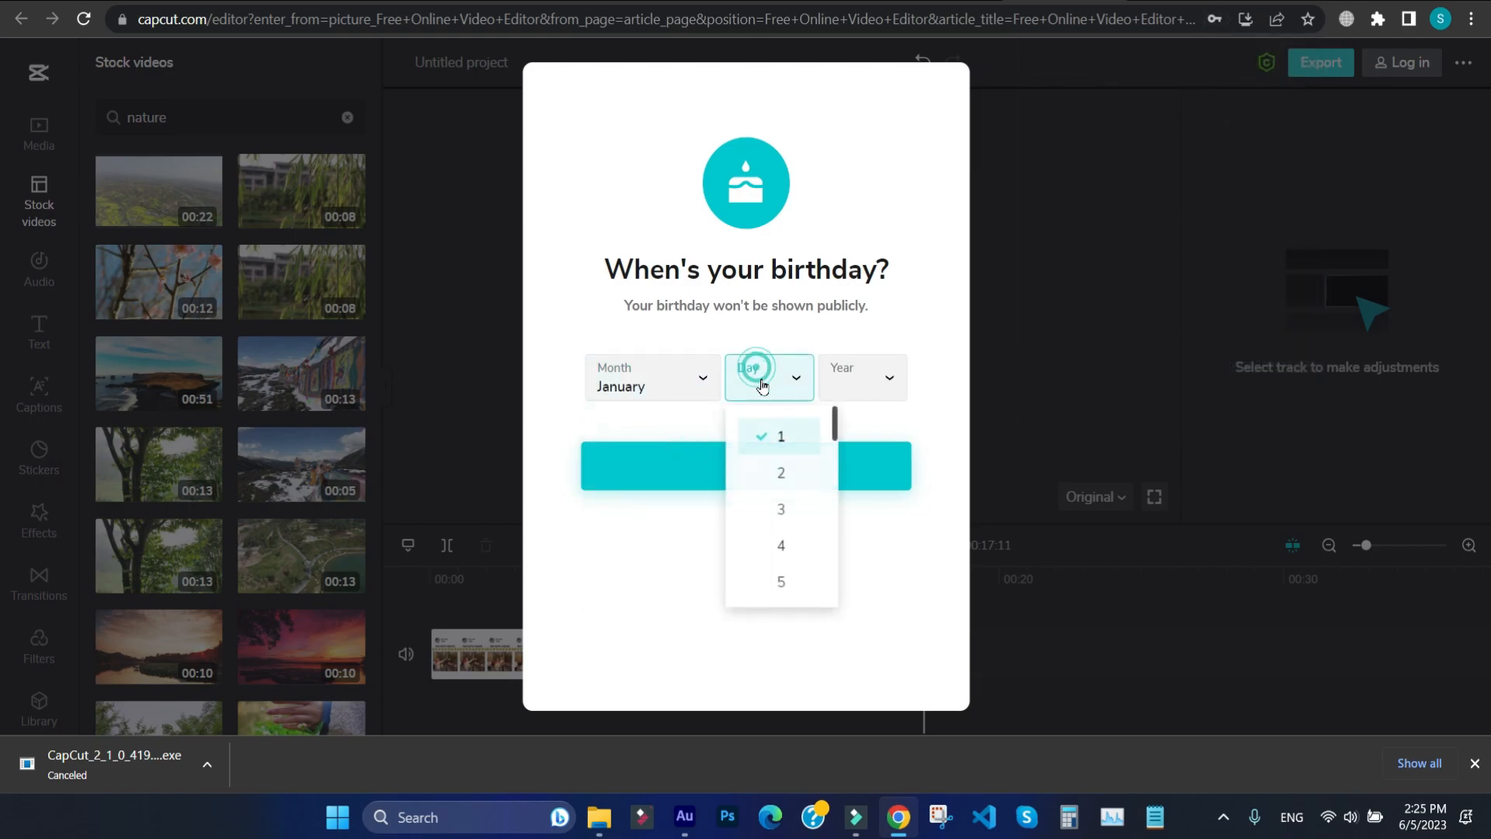
click(782, 432)
click(854, 389)
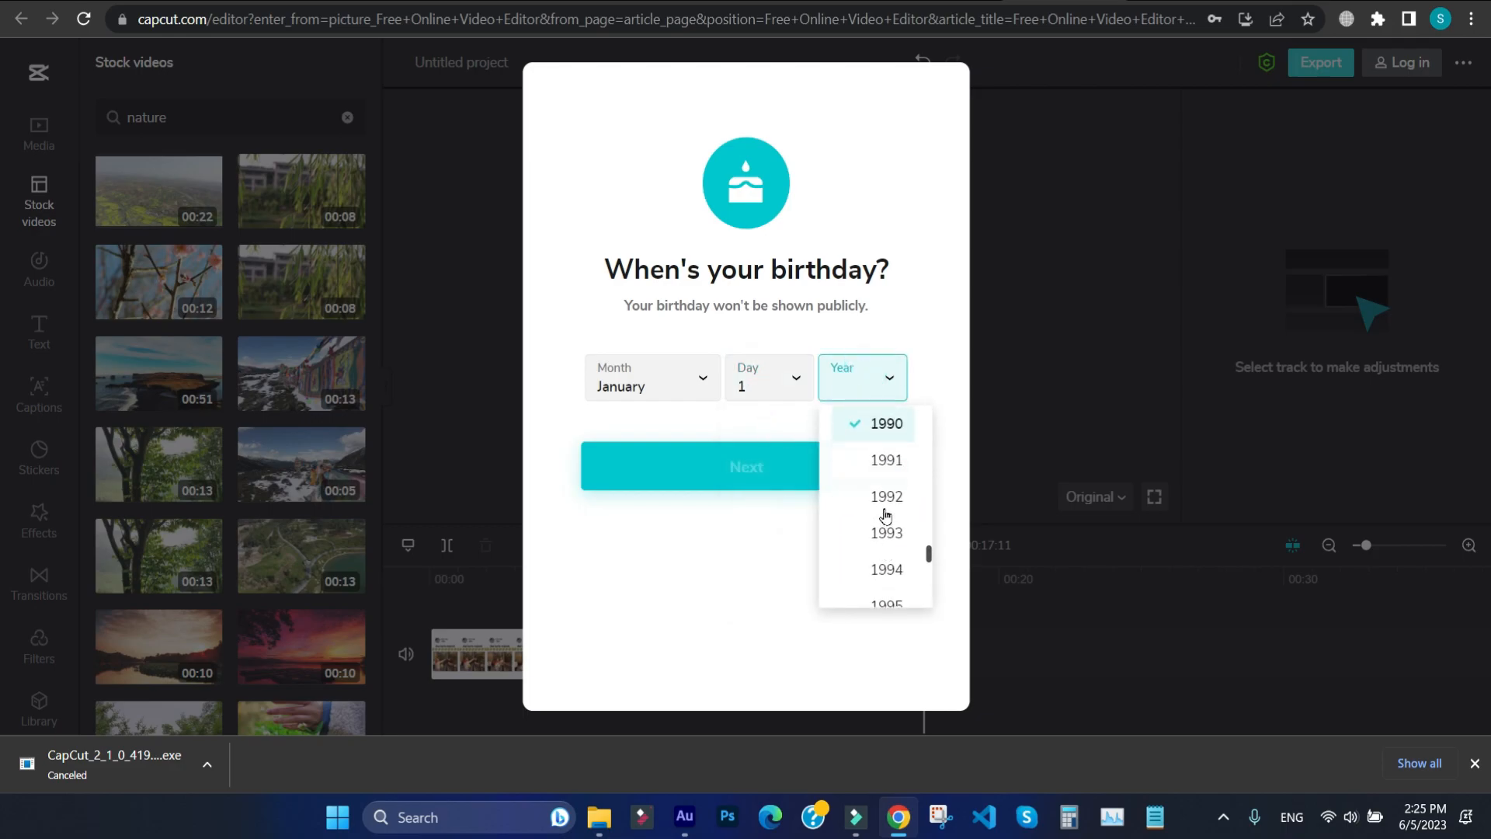
click(880, 434)
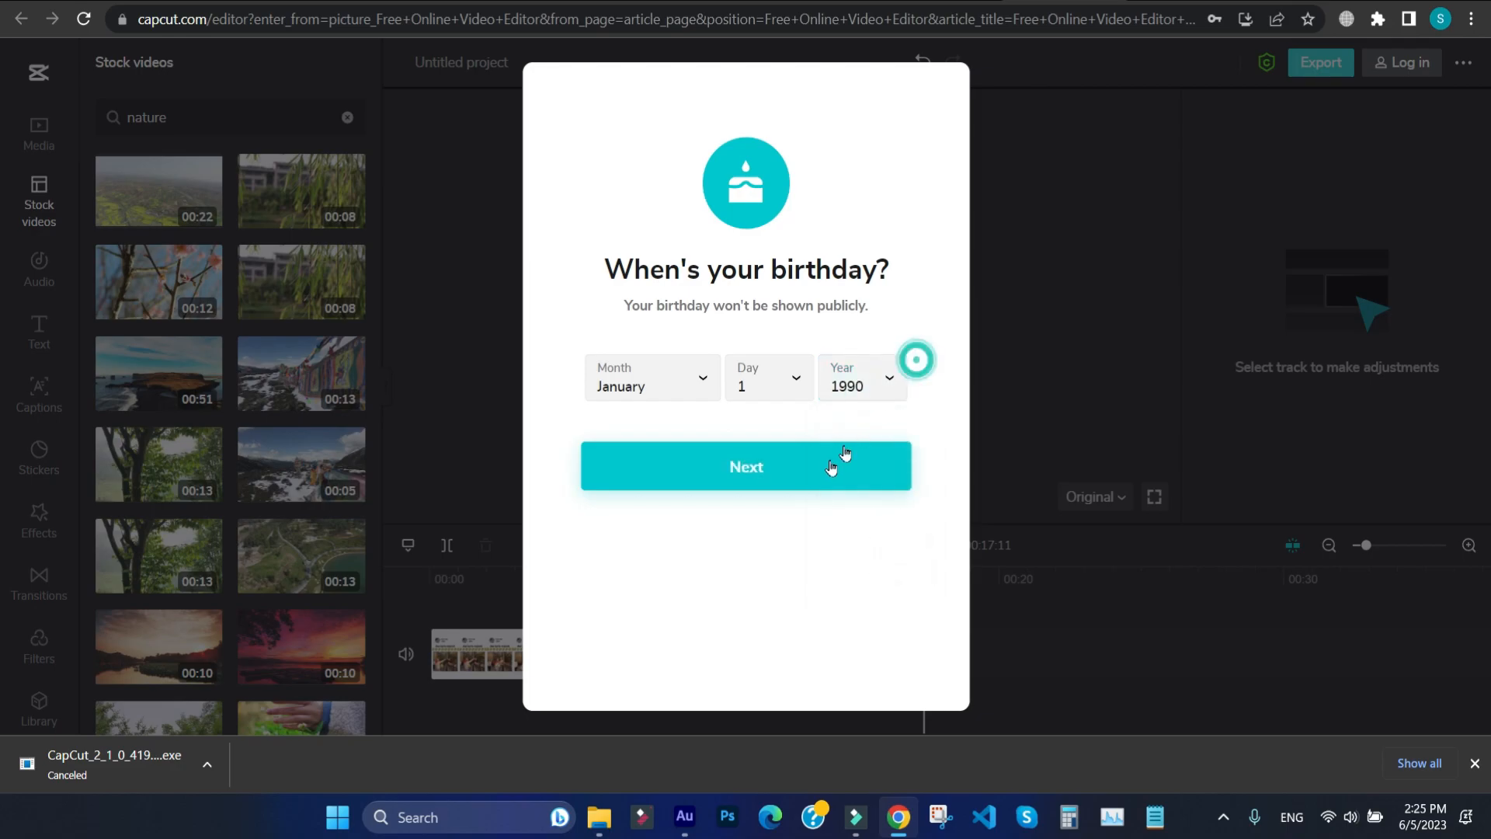
click(741, 469)
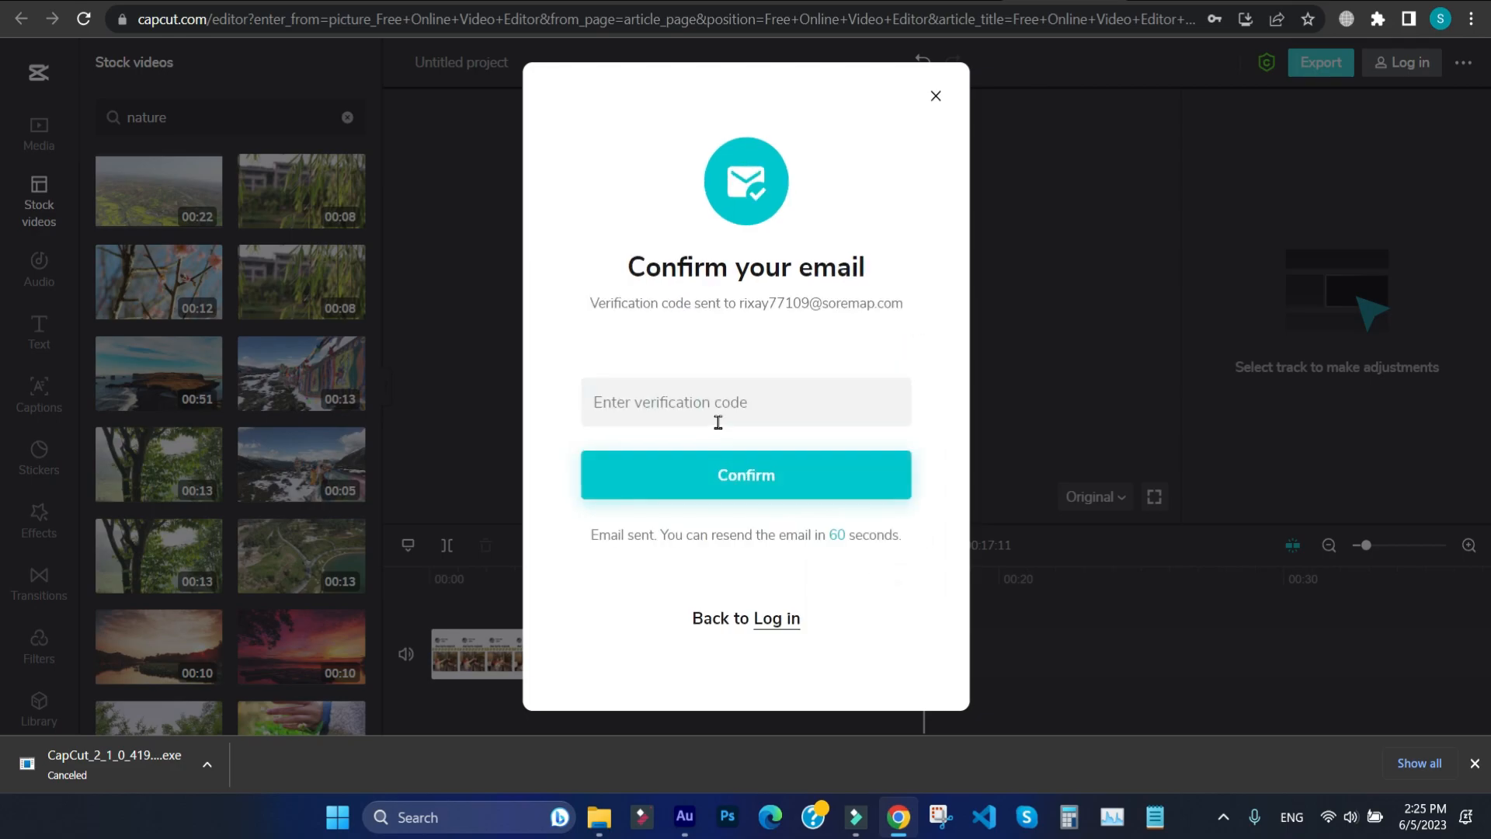
Paste the emailed verification code and confirm it.
click(671, 404)
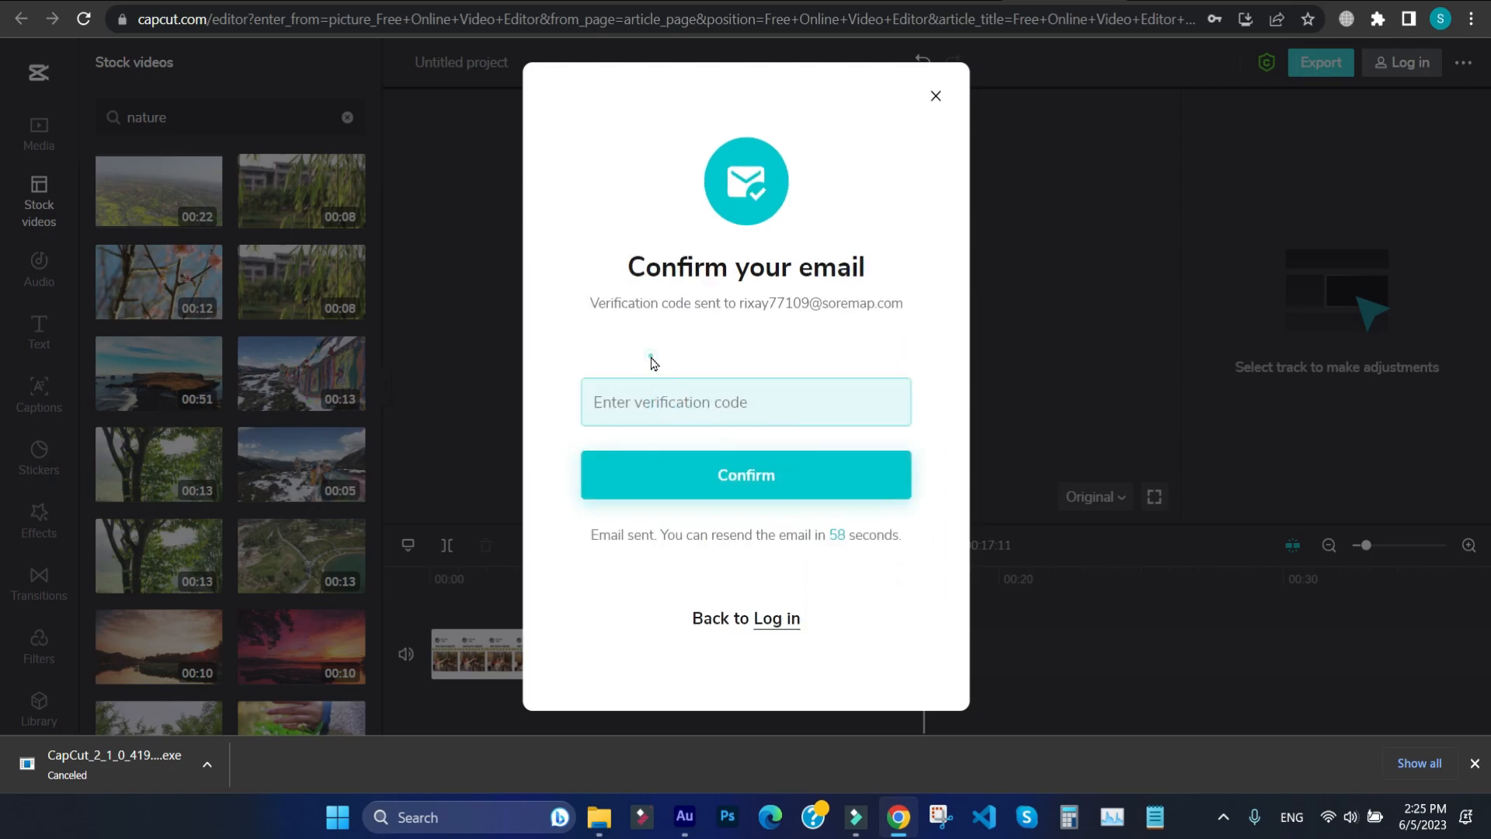
click(738, 396)
click(789, 497)
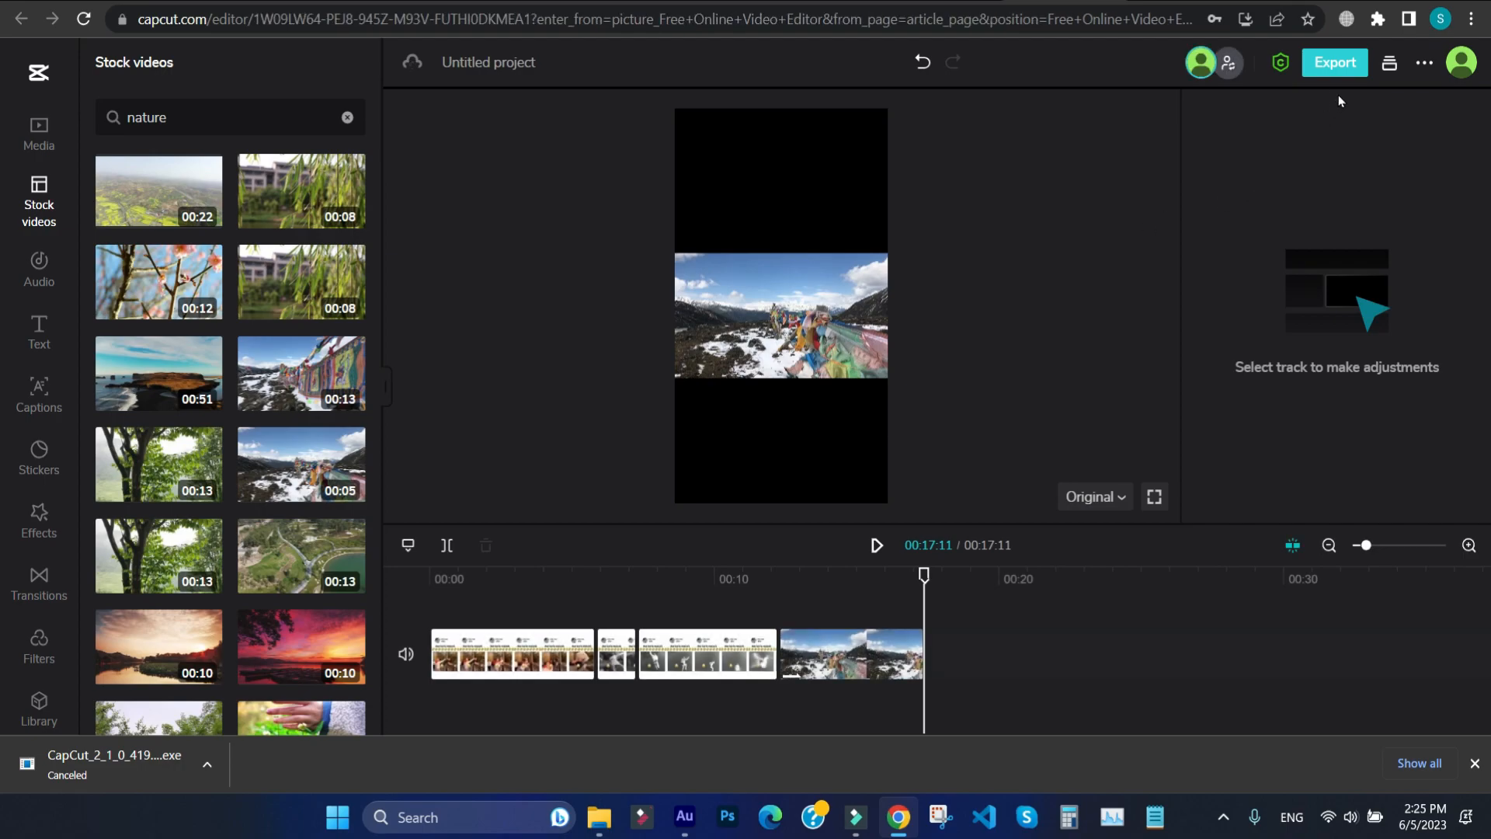
Set export to 720p resolution with 30fps frame rate and MP4 format.
click(1334, 64)
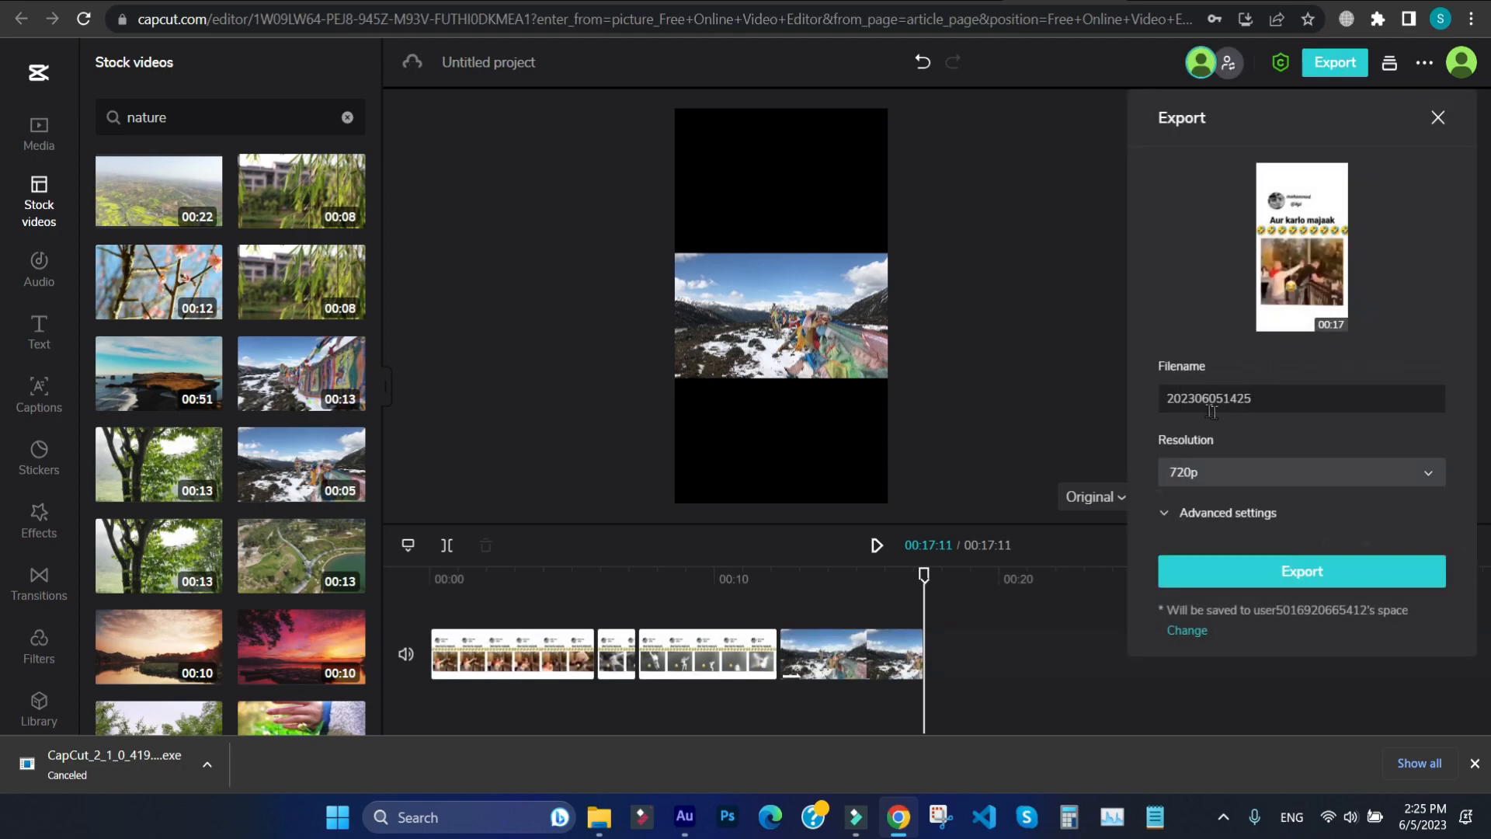
double_click(1264, 386)
click(1258, 471)
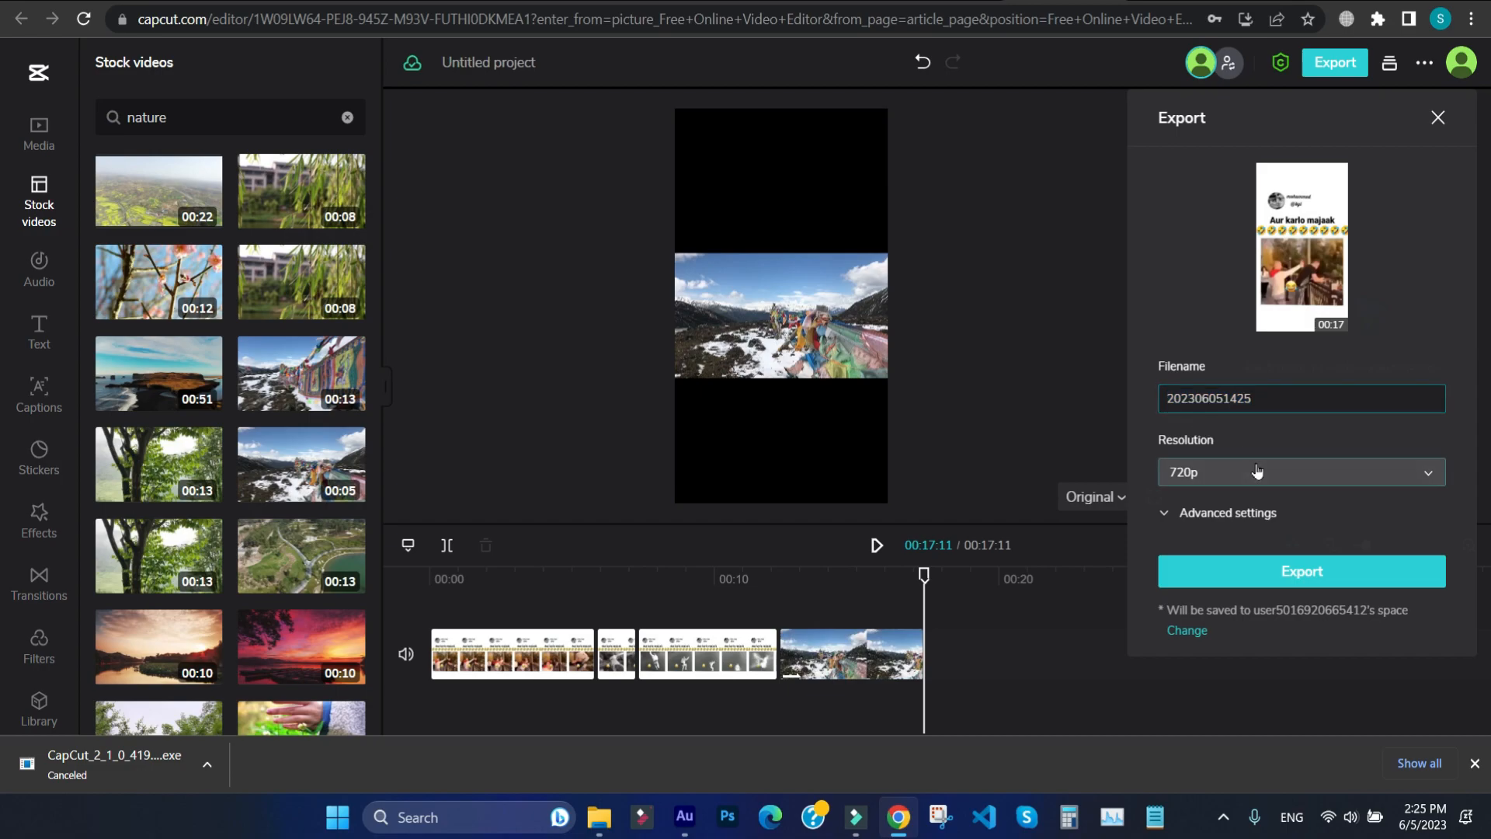
scroll(1257, 656, down, 1)
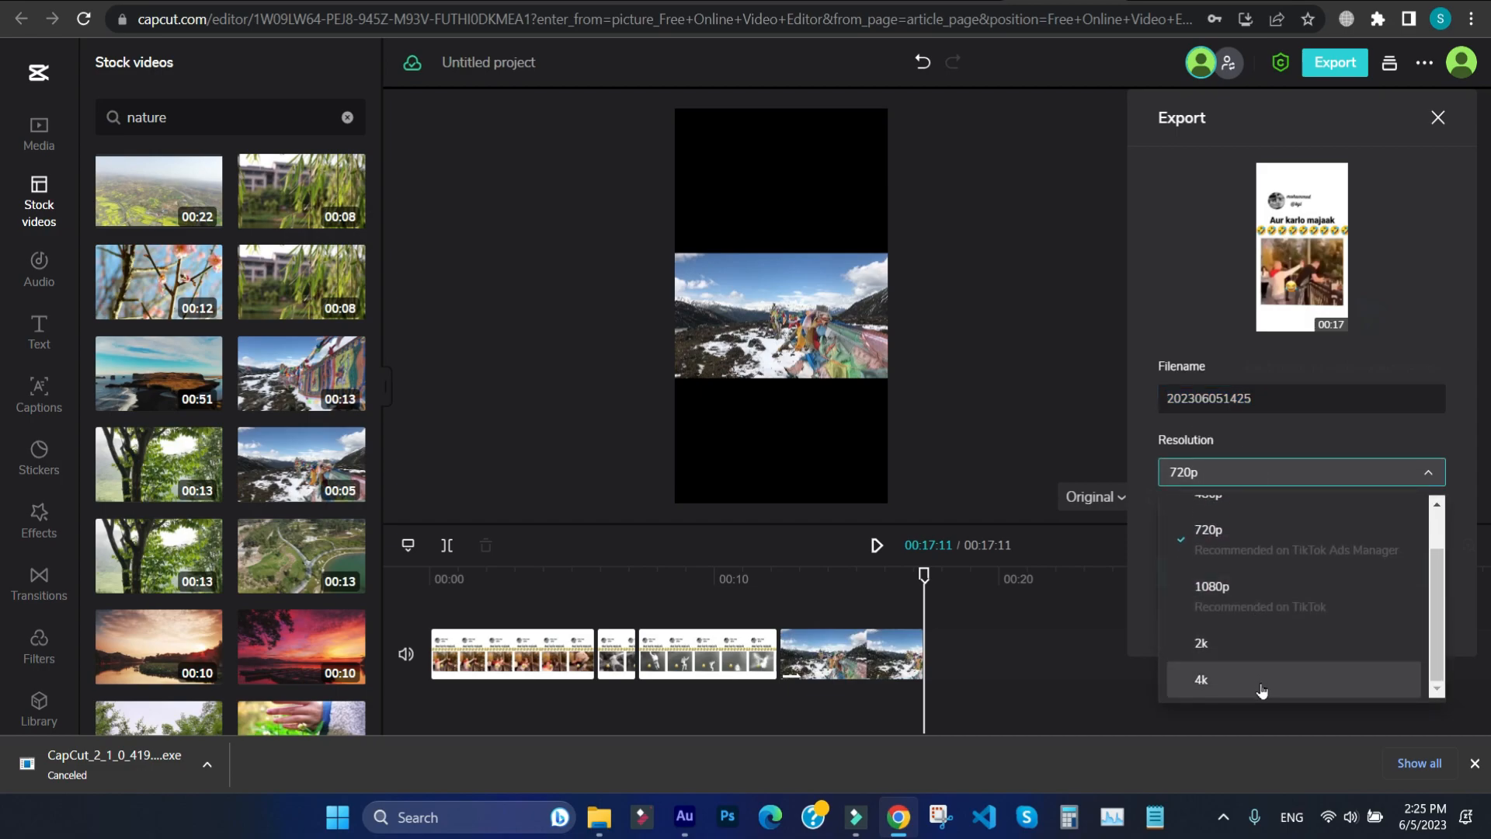
scroll(1280, 578, up, 2)
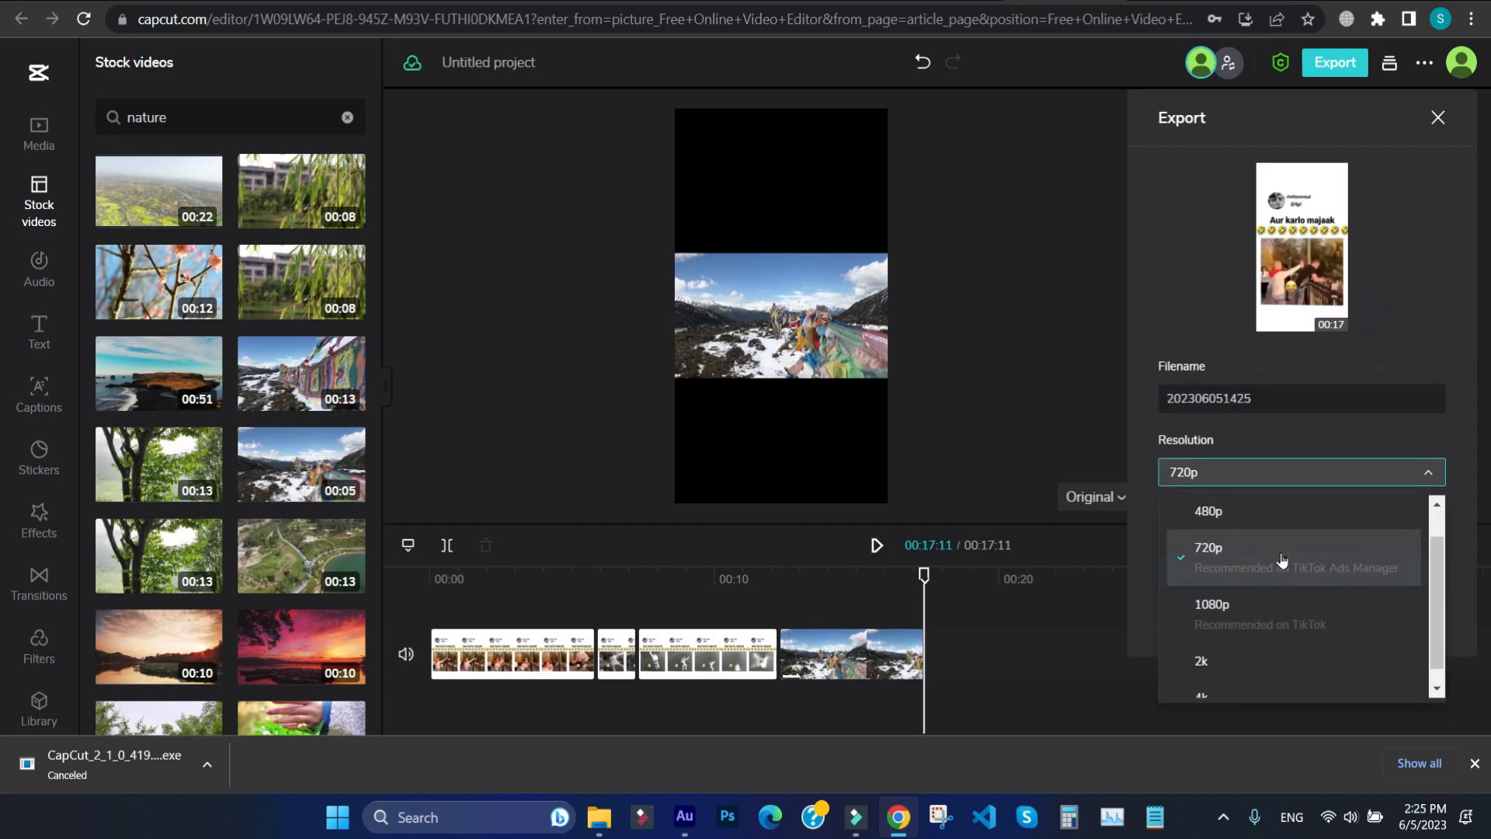
click(1186, 293)
click(1303, 474)
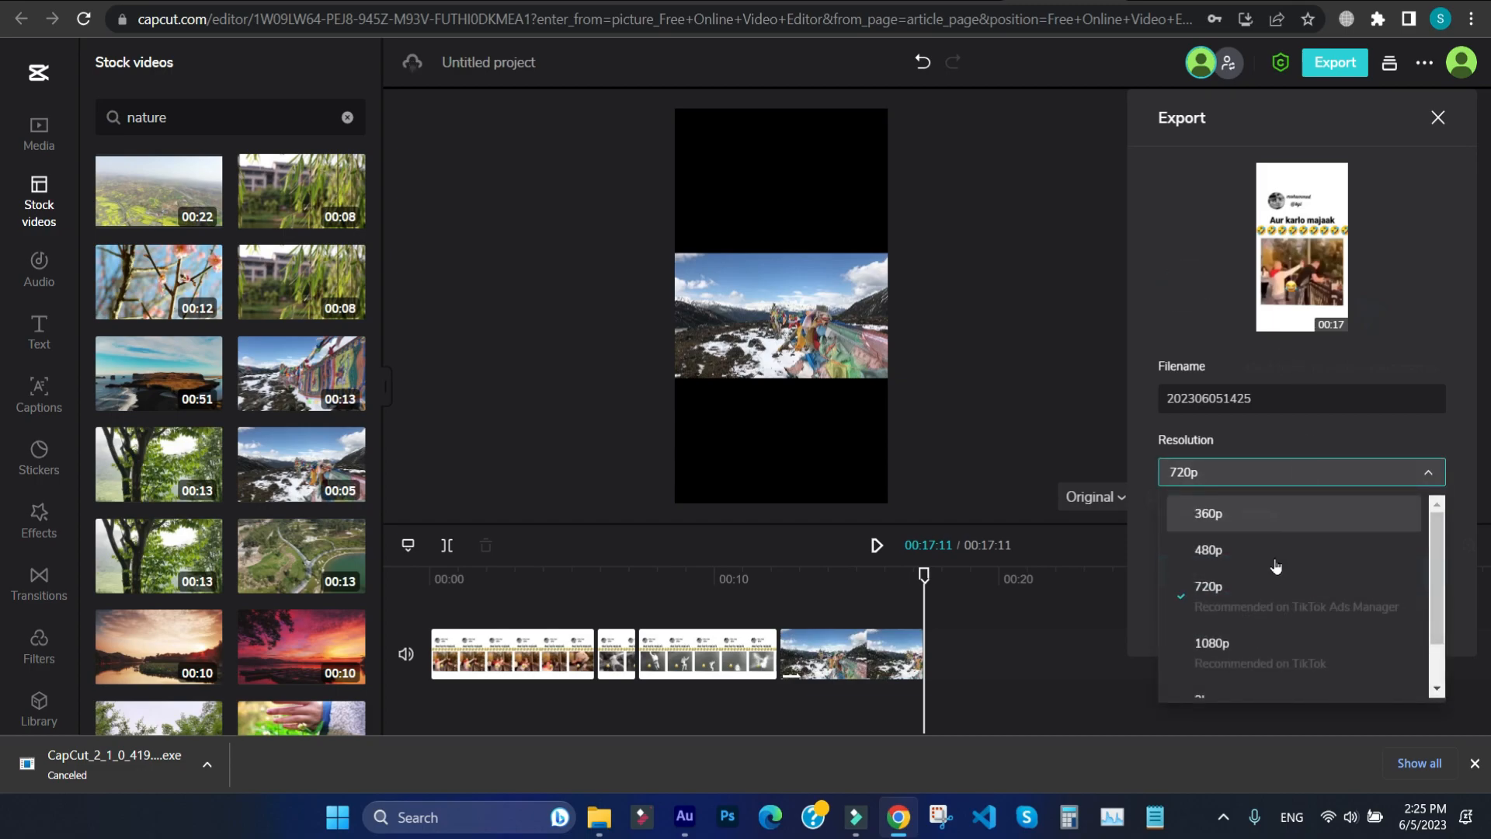
click(1279, 611)
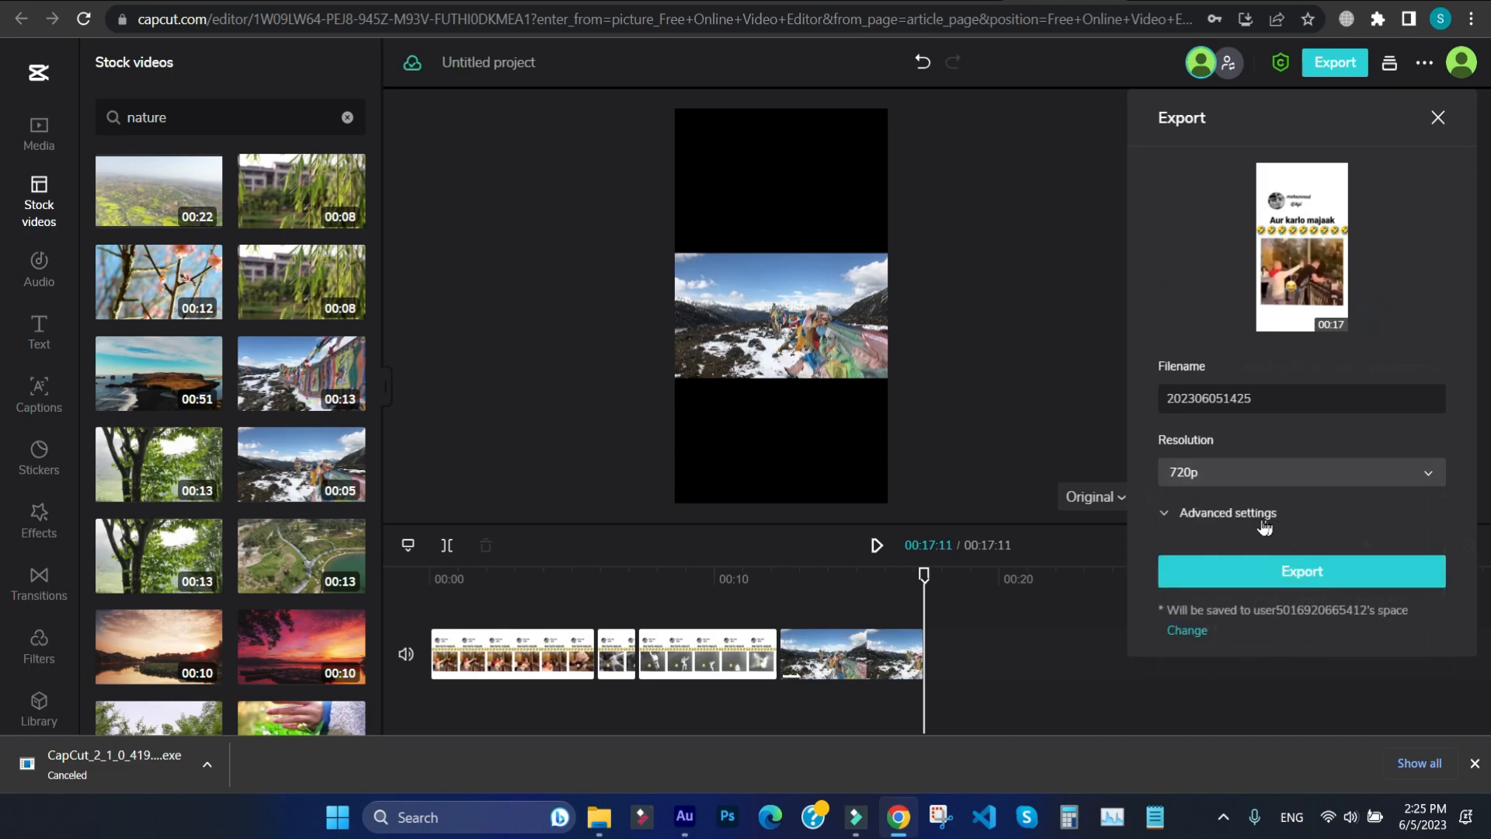
click(1237, 520)
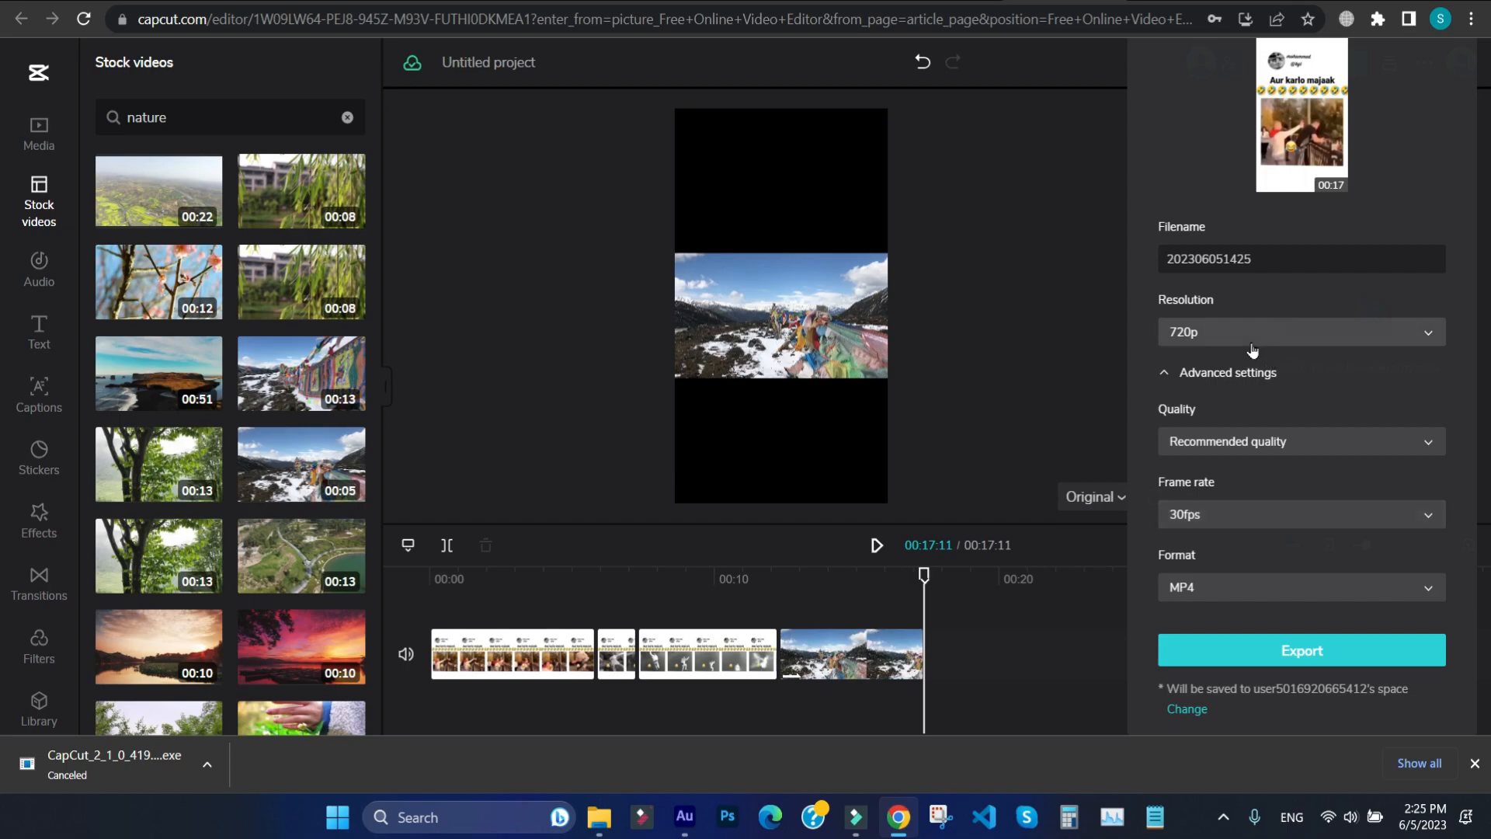
click(1267, 523)
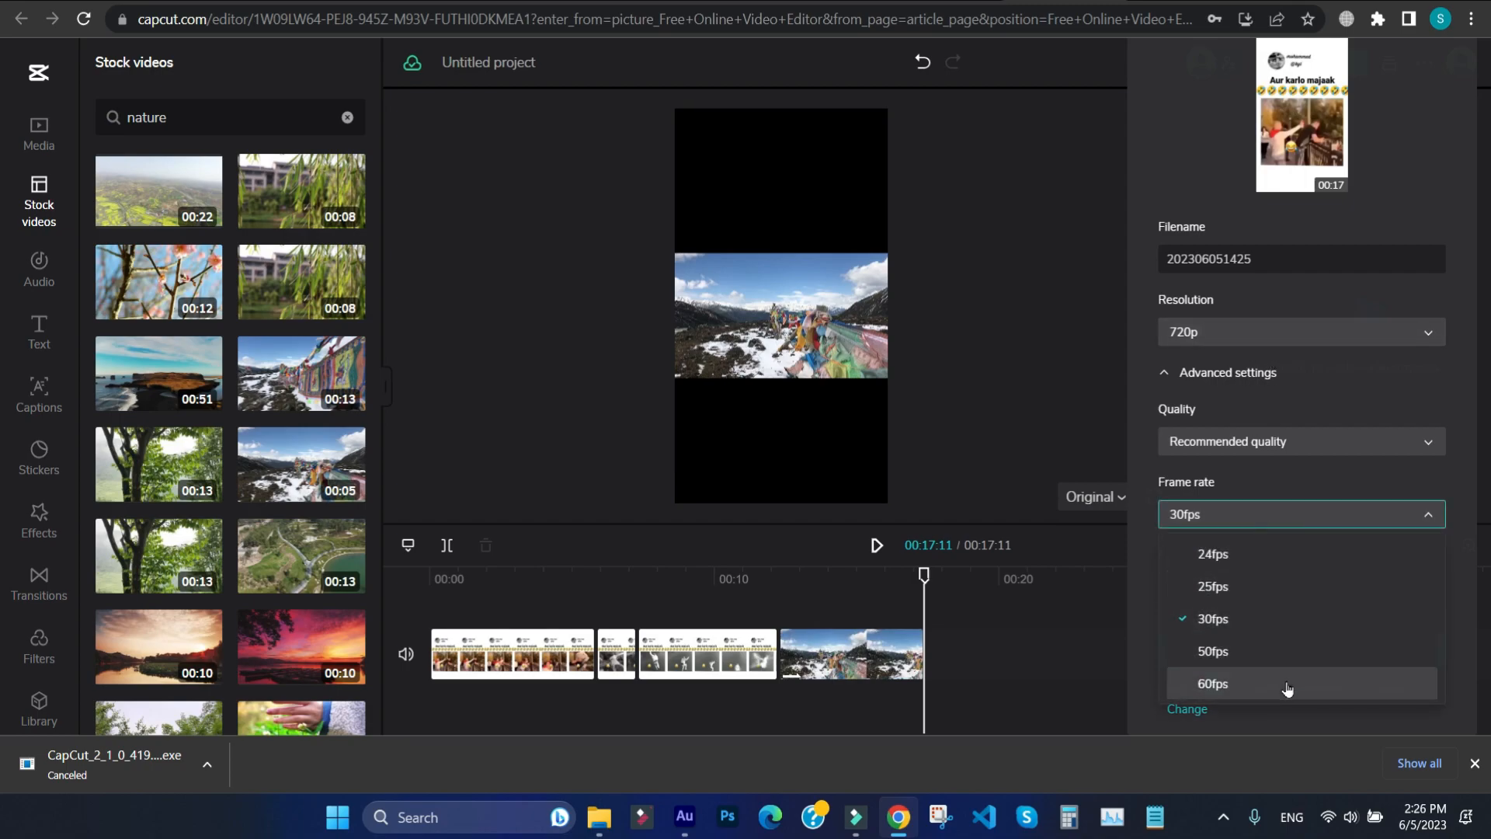
click(1234, 511)
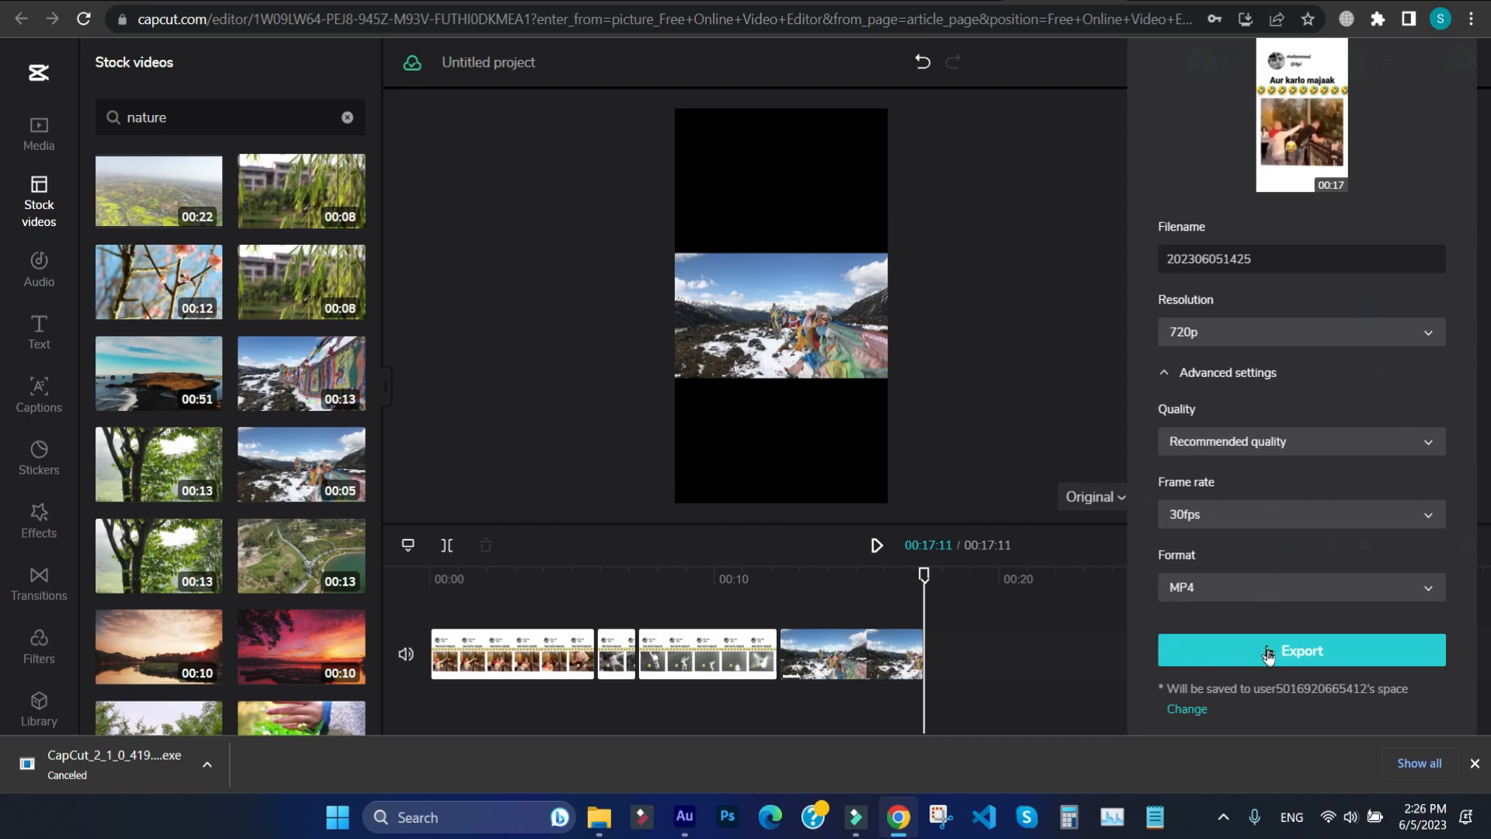
Export the 6.39MB 720p MP4, download 202306051425.mp4 and open it.
click(1166, 375)
click(1281, 565)
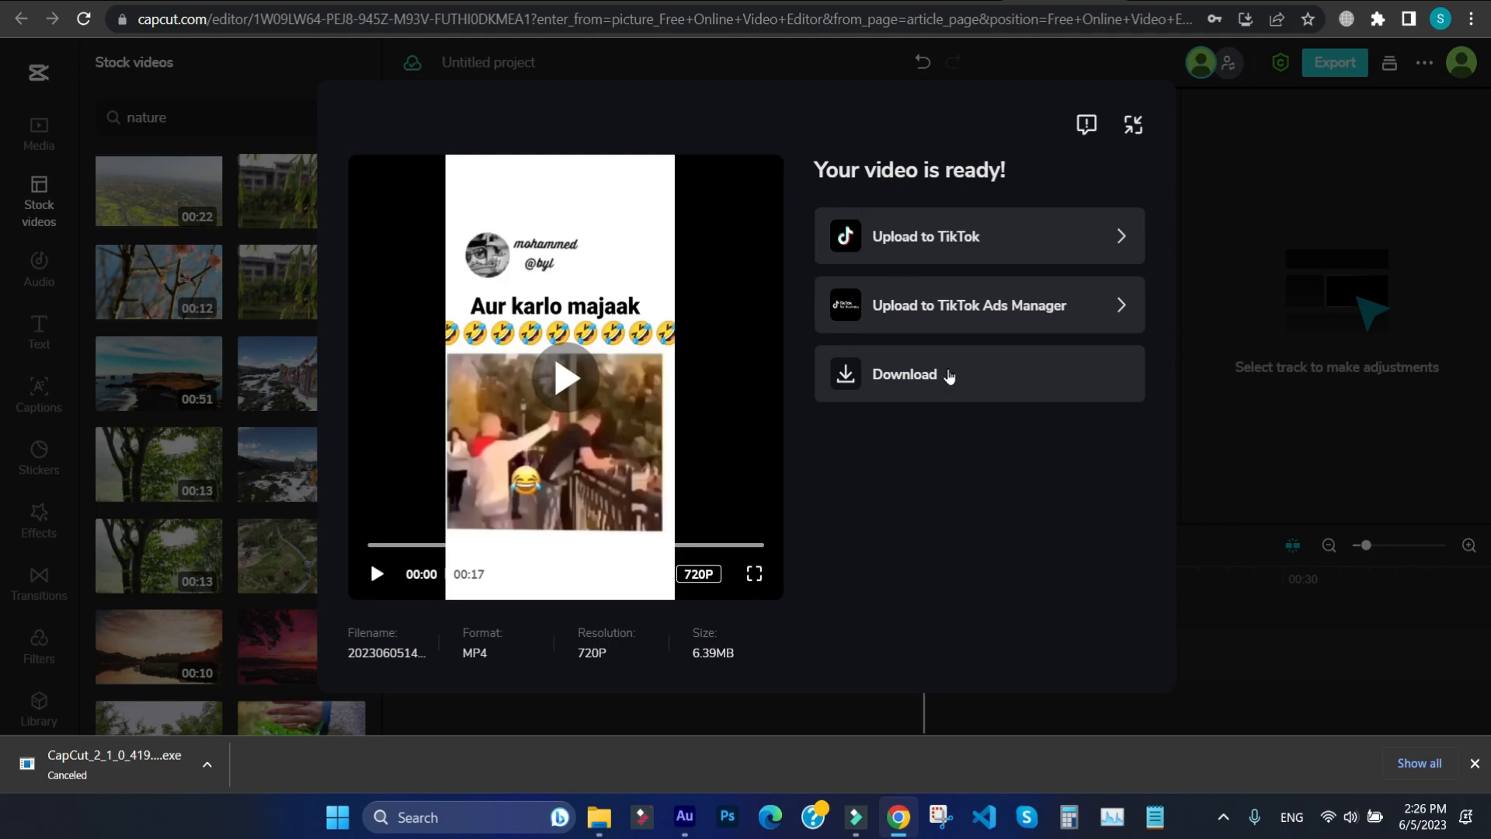
click(978, 380)
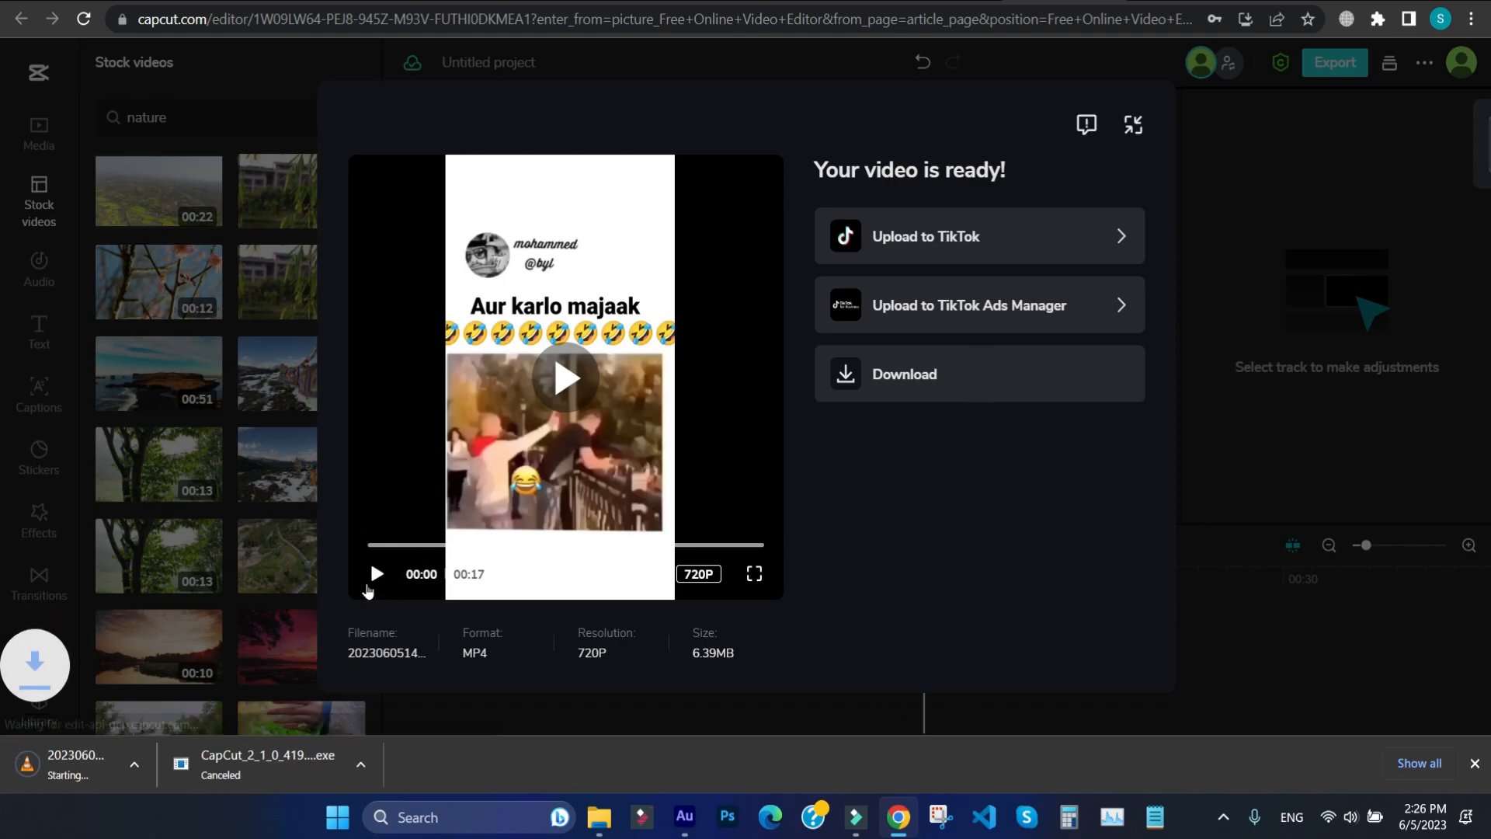
click(77, 769)
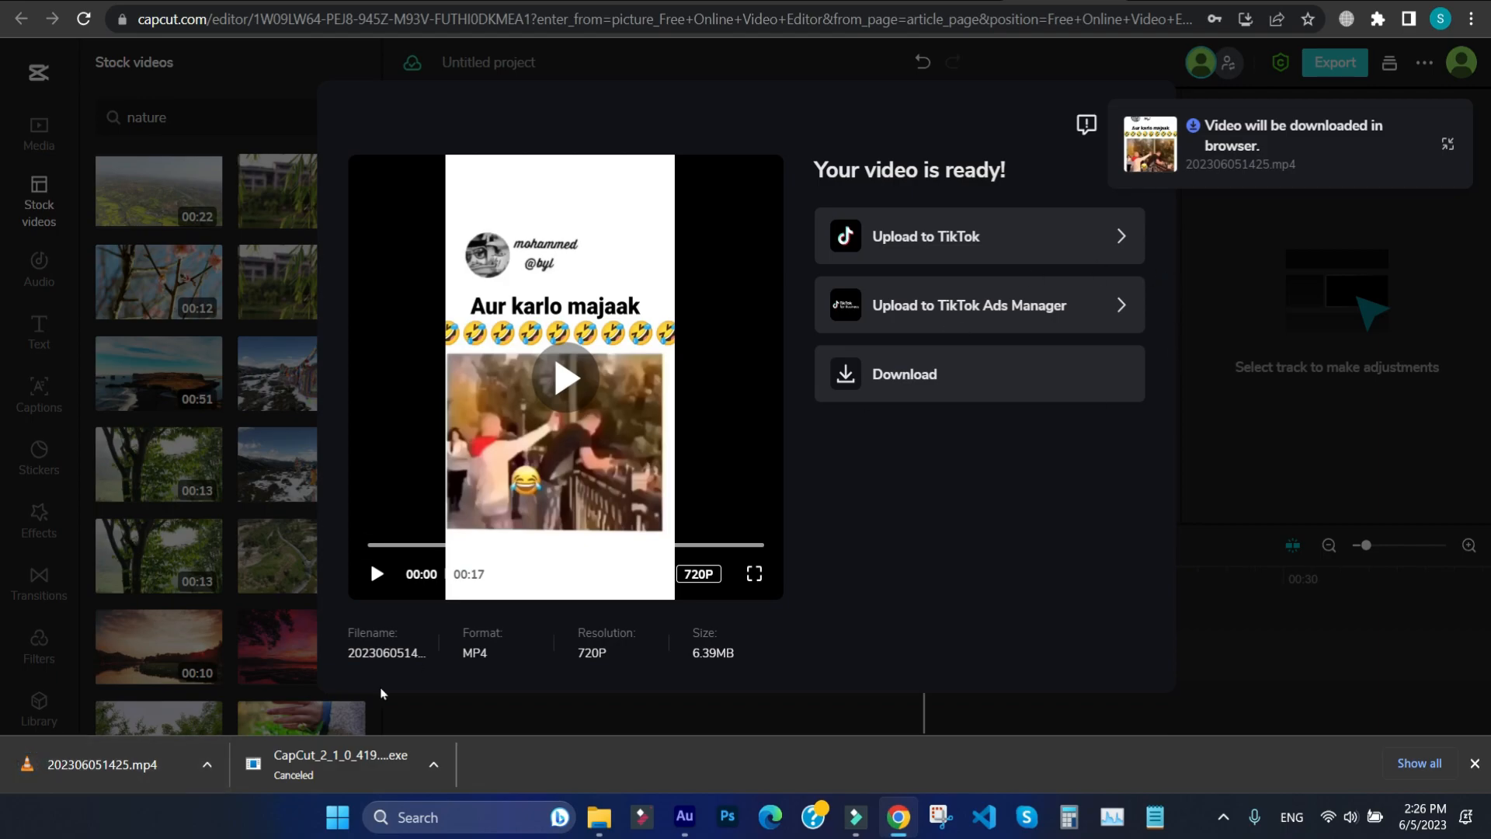
Jump VLC playback to the appended mountain clip, then close VLC and CapCut's export view.
scroll(645, 439, down, 5)
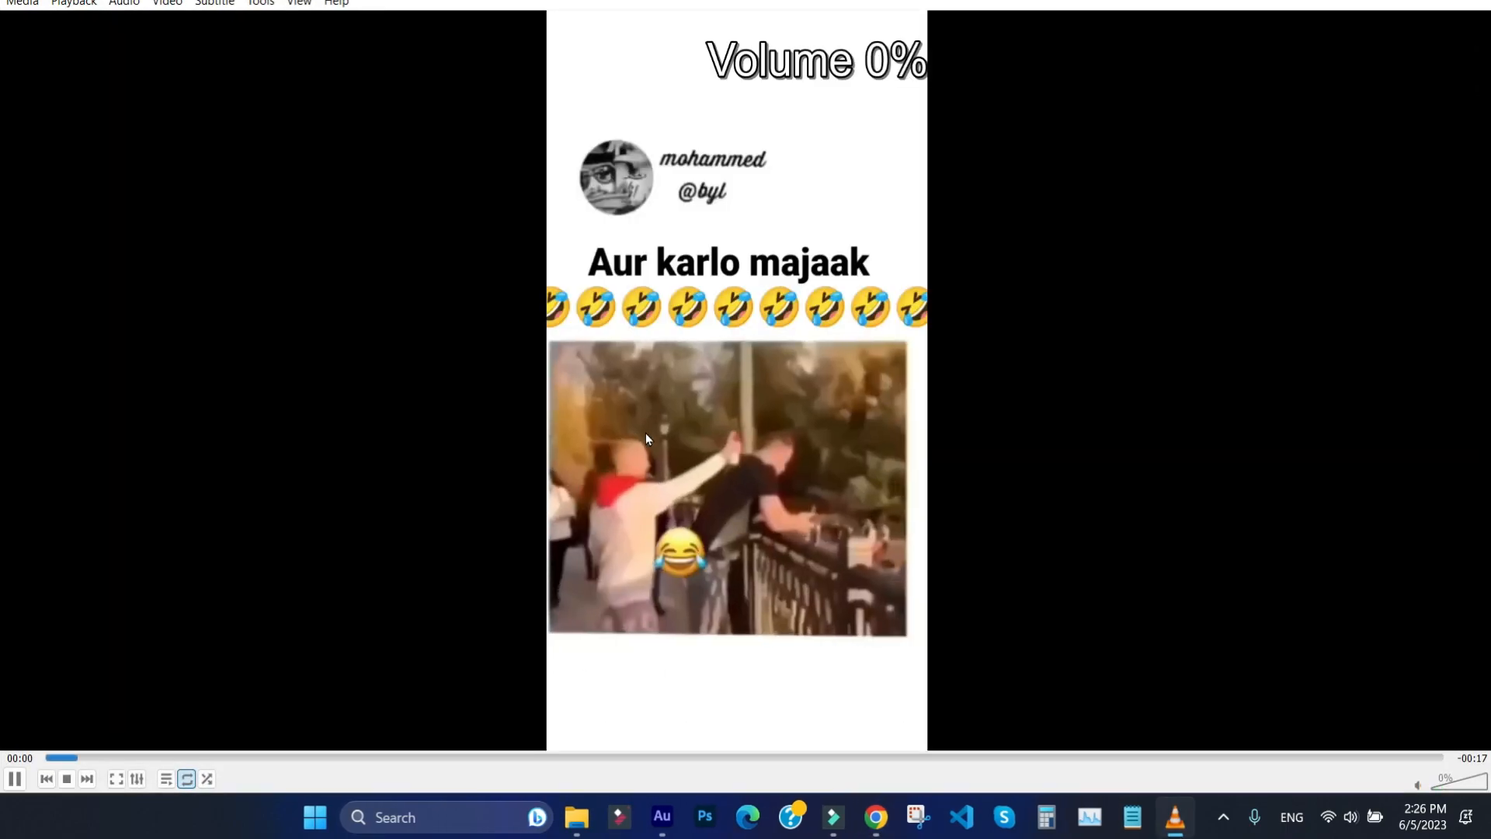
click(1222, 758)
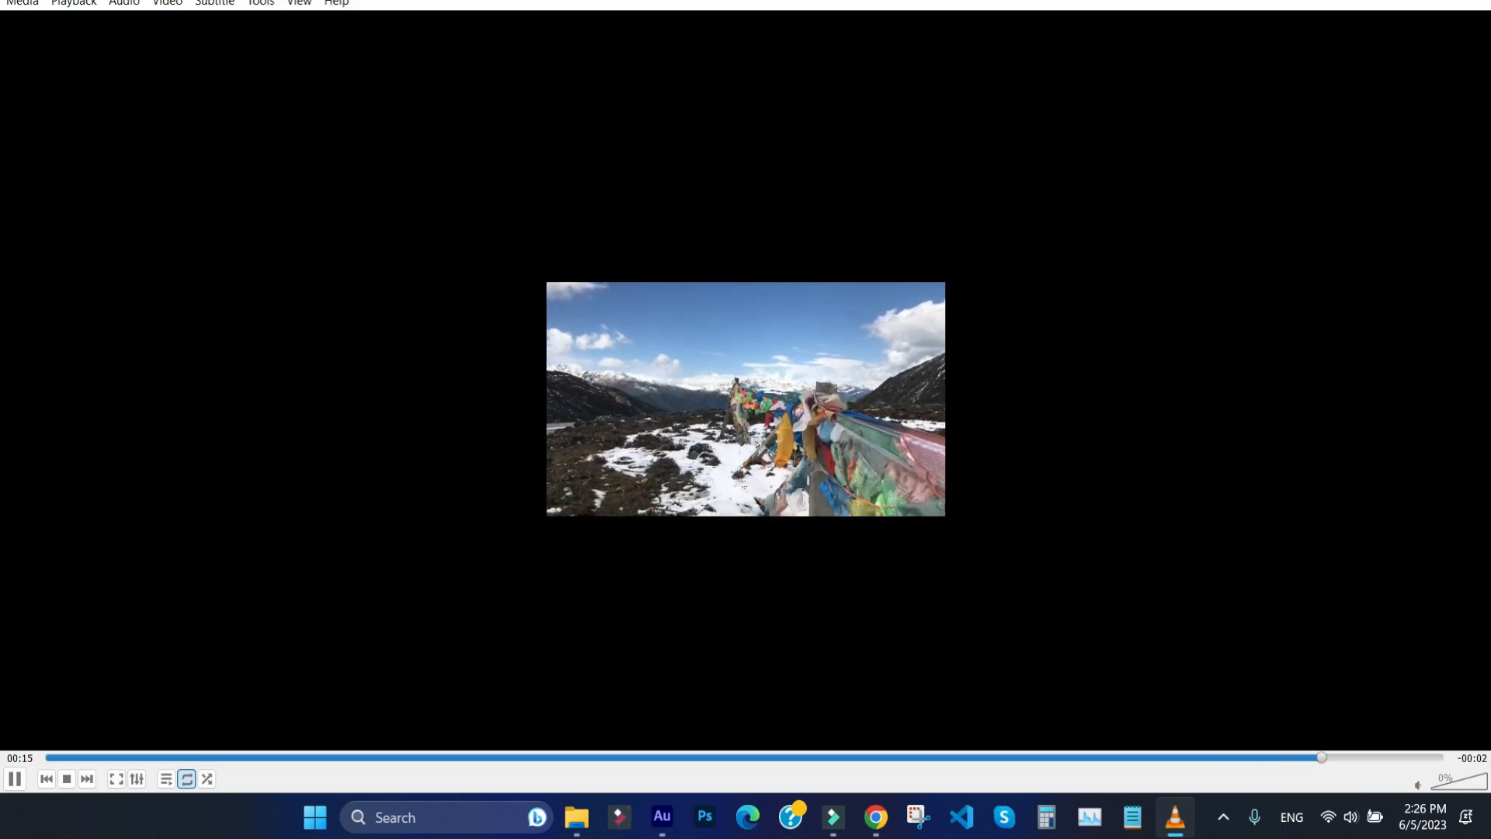
key(alt+F4)
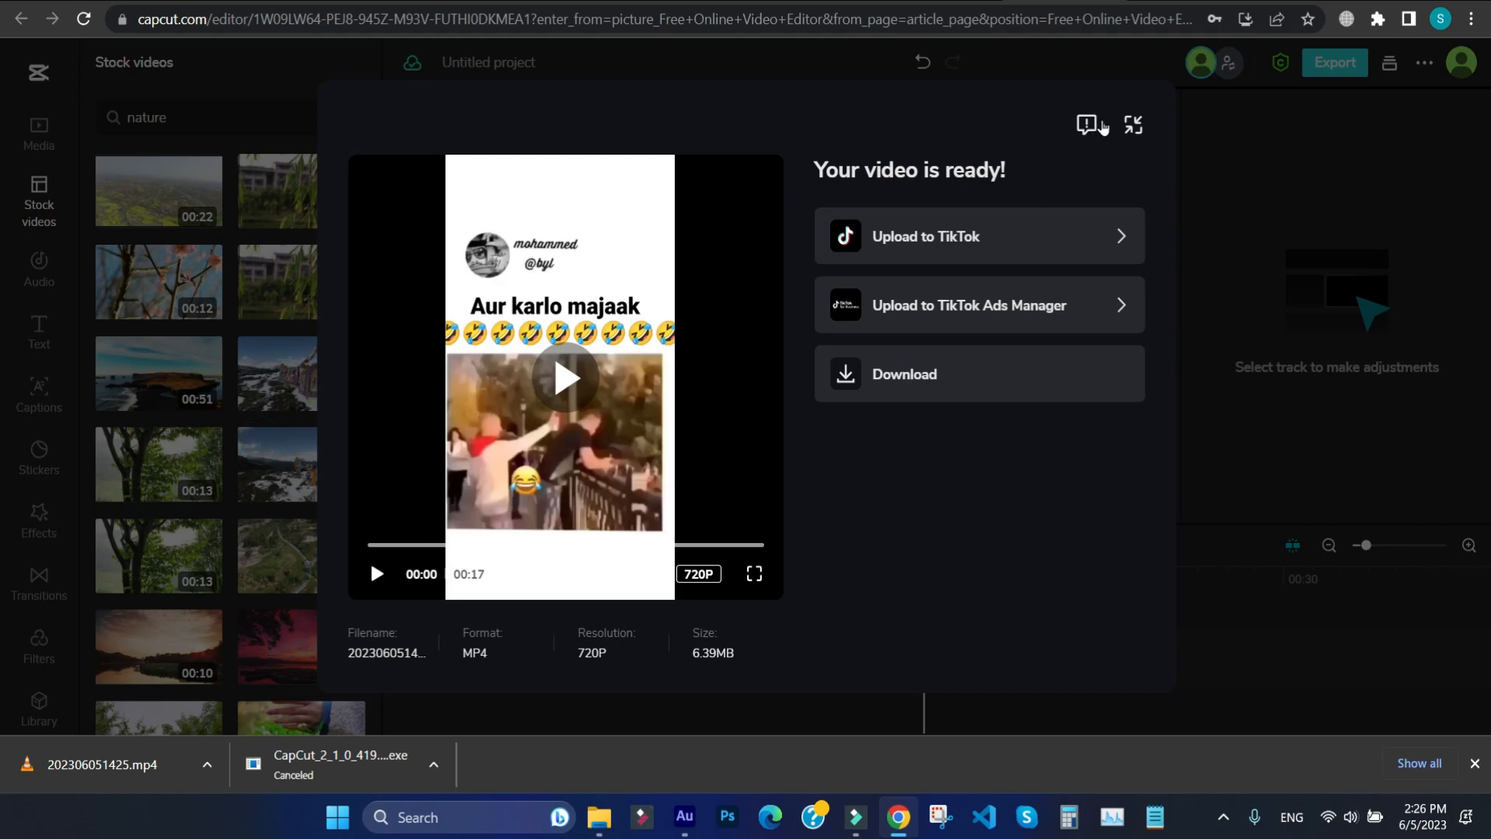
click(921, 65)
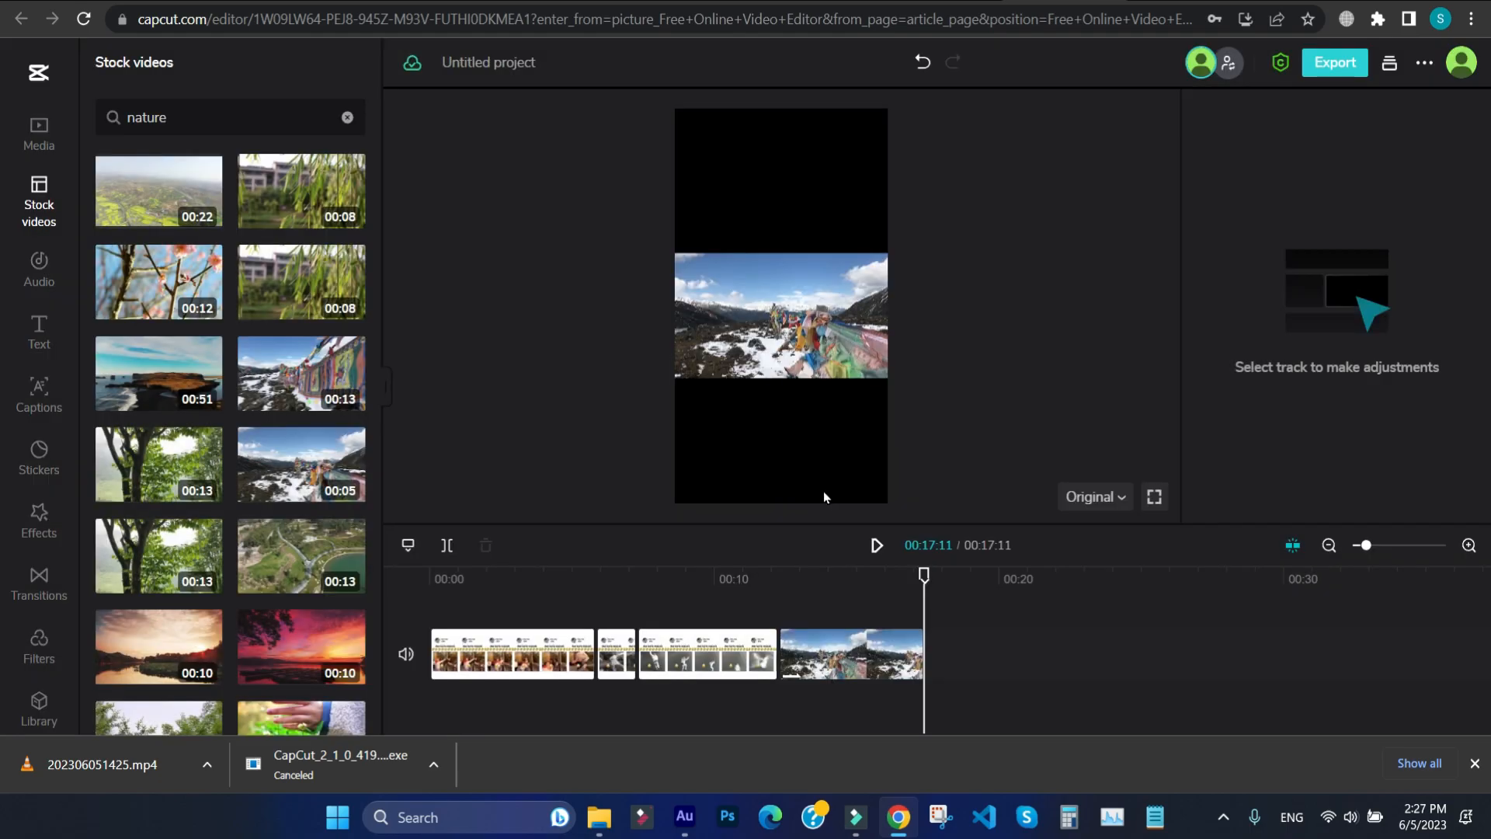